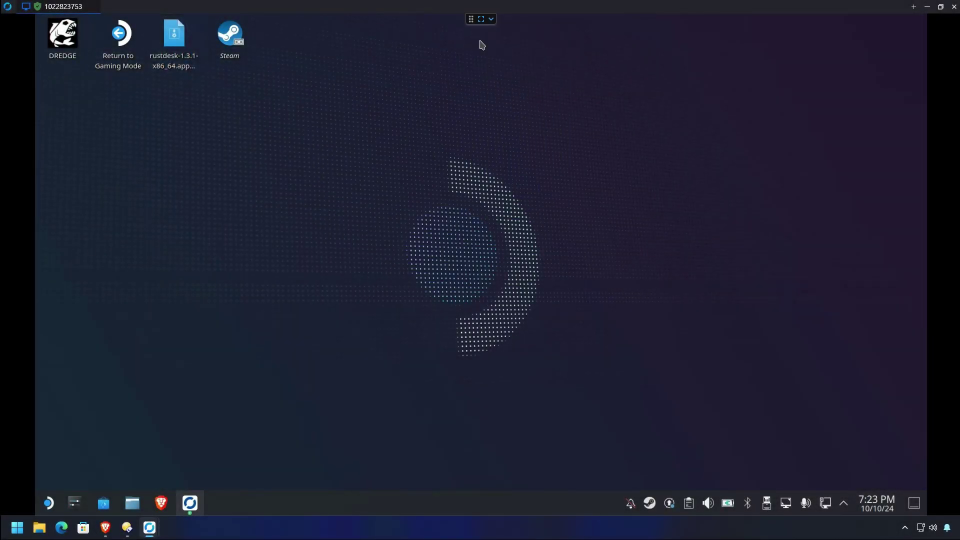
Make the Steam Deck session fullscreen, look at its launcher, then end the session
click(481, 20)
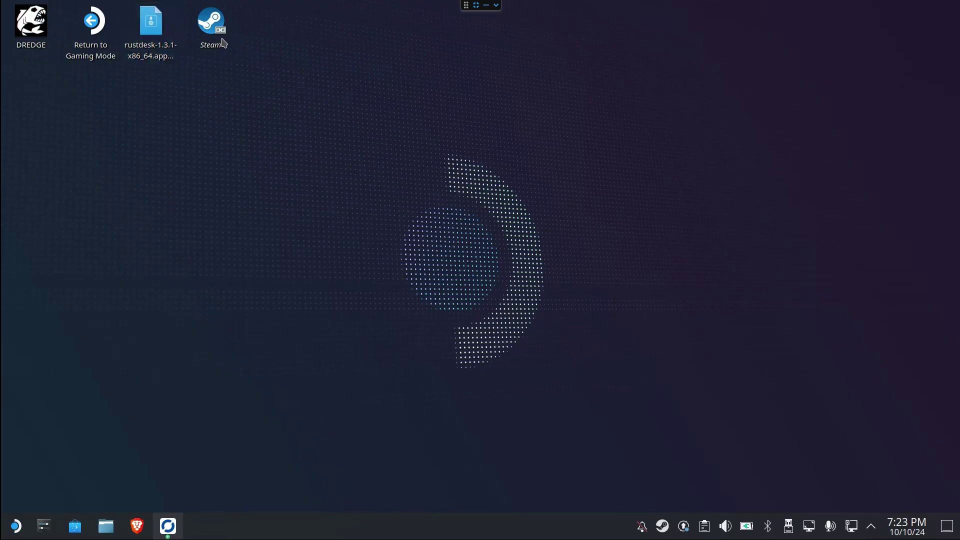
click(17, 526)
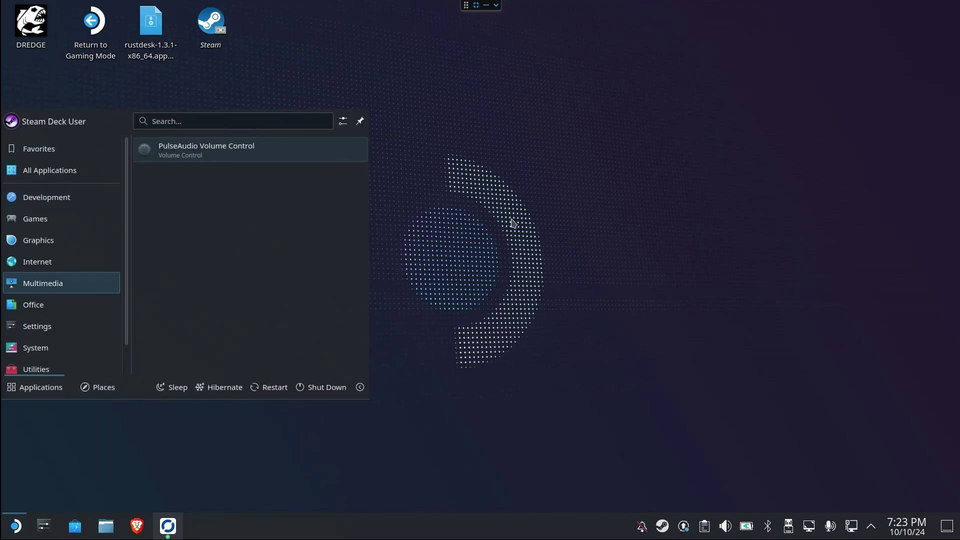
click(620, 138)
click(497, 5)
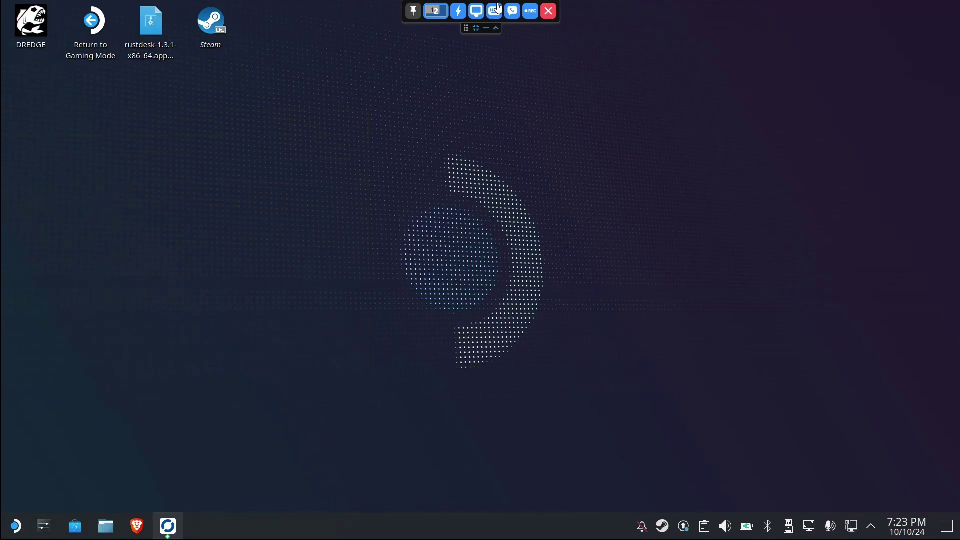
click(552, 12)
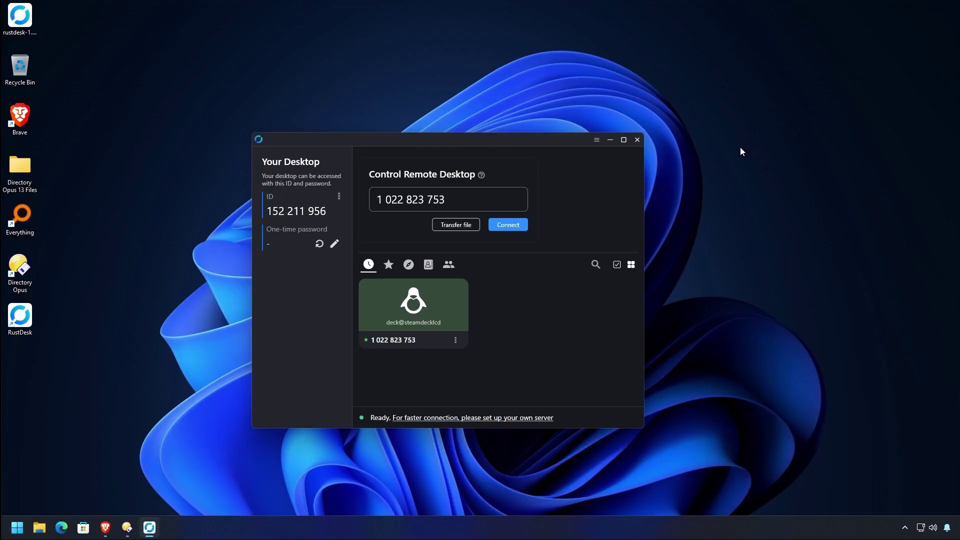
Start a file transfer with the Deck and browse to Desktop > Directory Opus locally
click(473, 226)
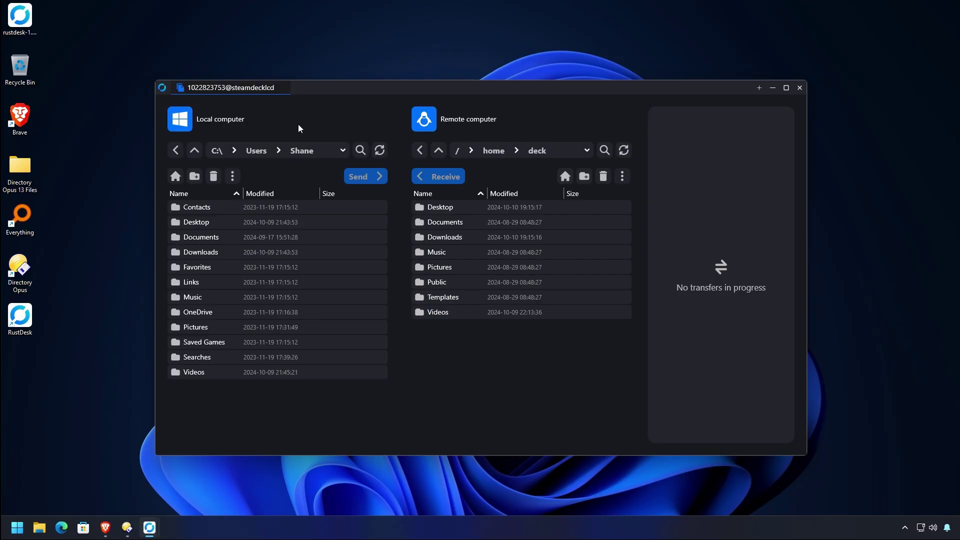
double_click(200, 223)
click(214, 209)
double_click(213, 209)
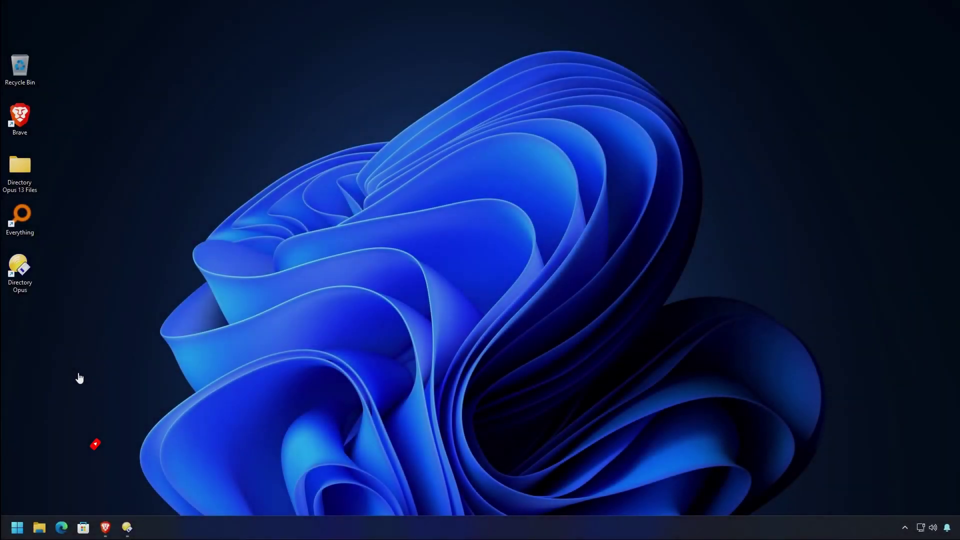
mouse_move(105, 530)
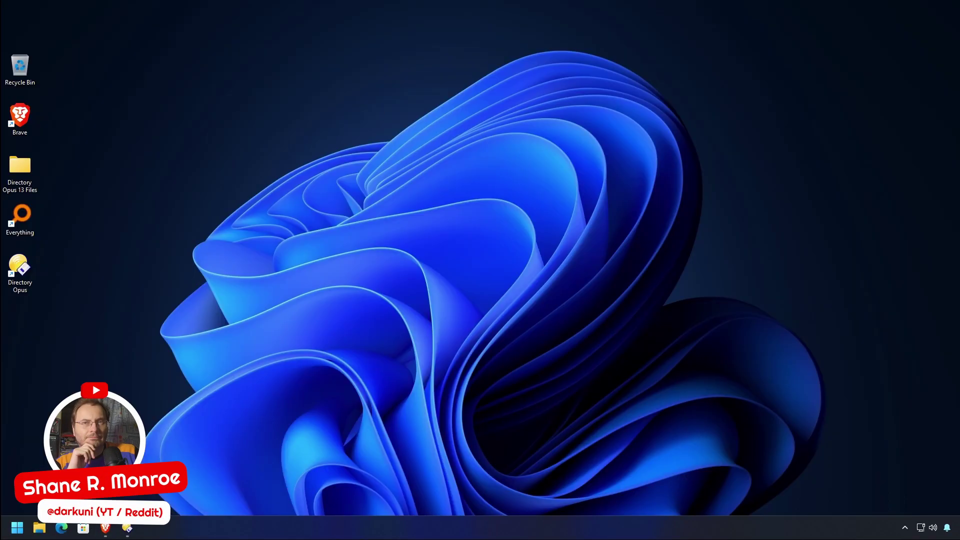
Restore Brave on rustdesk.com and select the address and the scam warning banner text
click(106, 529)
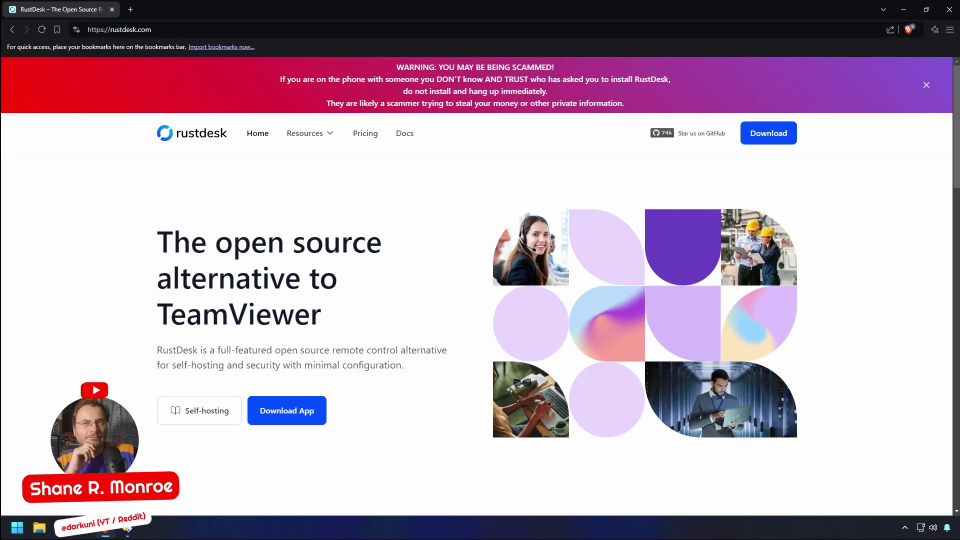
drag(152, 29, 87, 30)
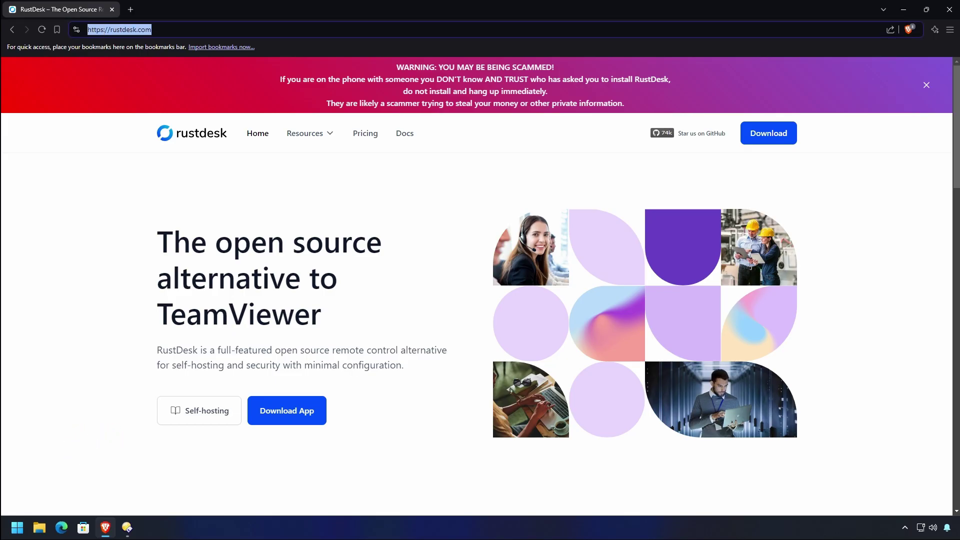
drag(394, 67, 605, 103)
drag(732, 202, 881, 200)
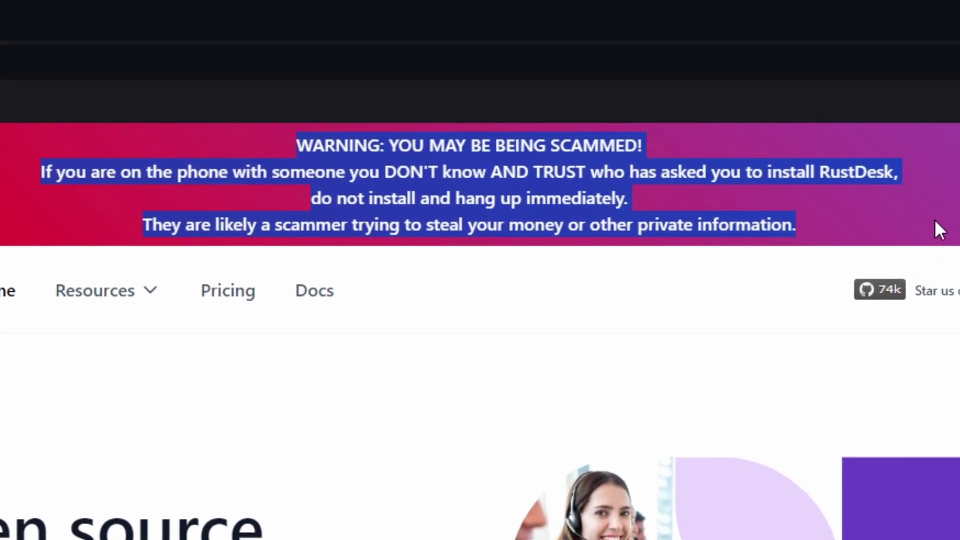
click(849, 374)
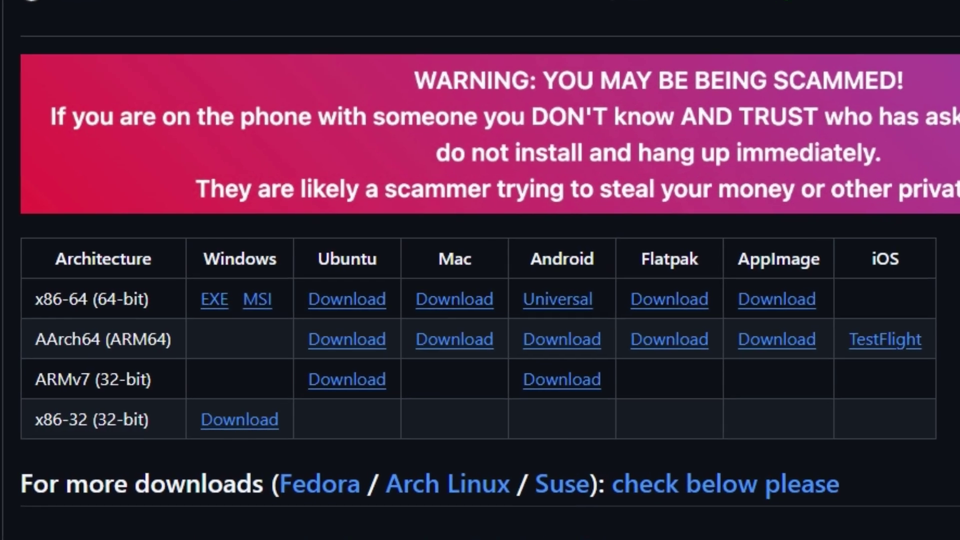
Save rustdesk-1.3.1-x86_64.exe from the x86-64 row to the Desktop, then minimise Brave
drag(187, 376, 251, 379)
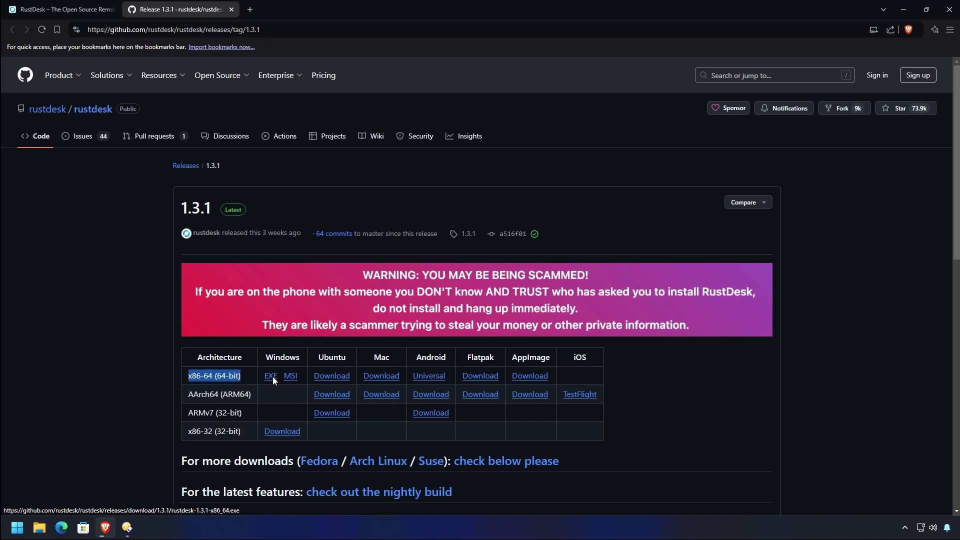
click(219, 302)
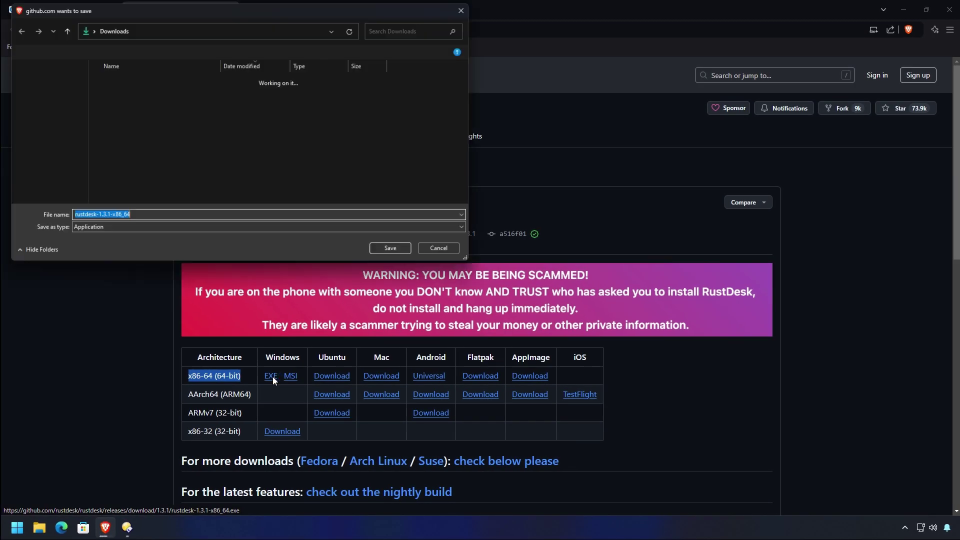
click(40, 98)
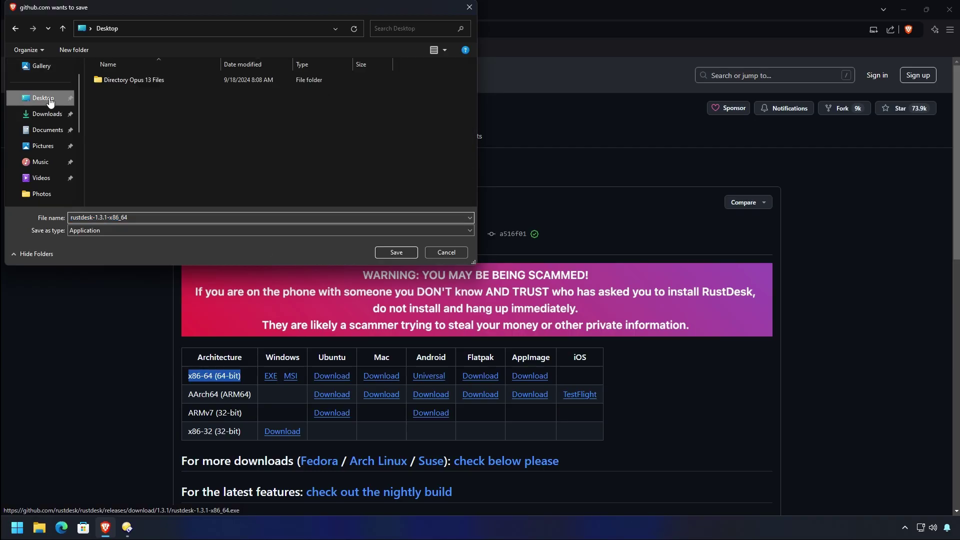
click(397, 252)
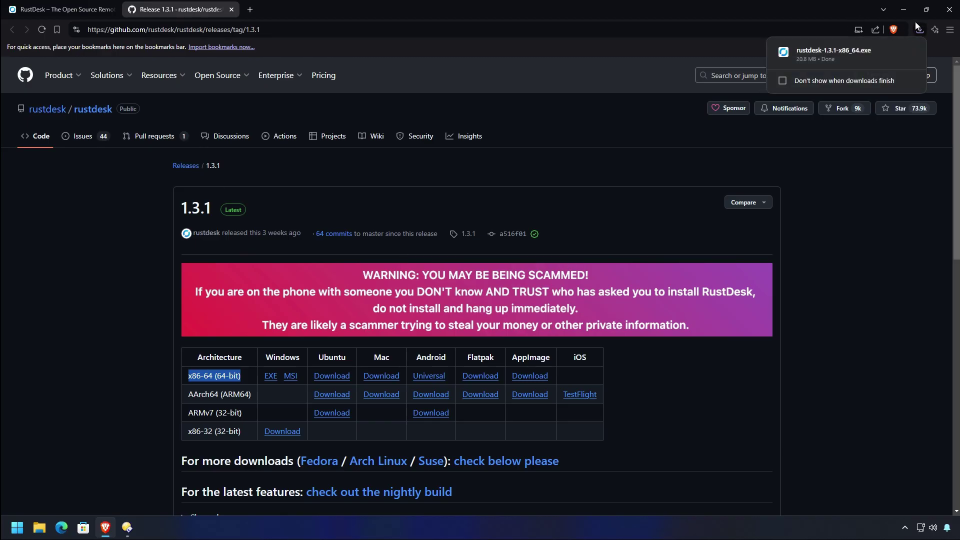
click(902, 10)
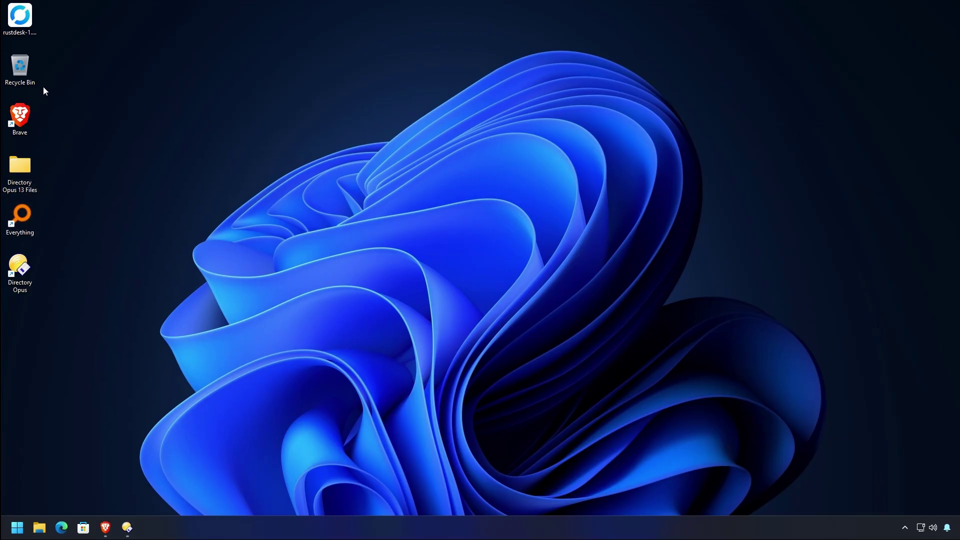
Launch rustdesk-1.3.1-x86_64 from the desktop and drag its window to screen centre
click(20, 20)
double_click(20, 19)
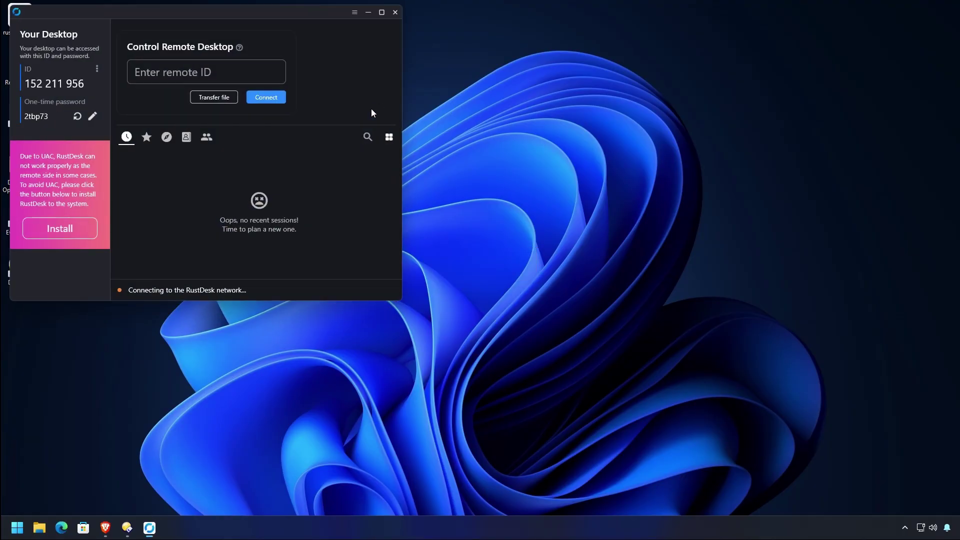
drag(312, 17, 592, 77)
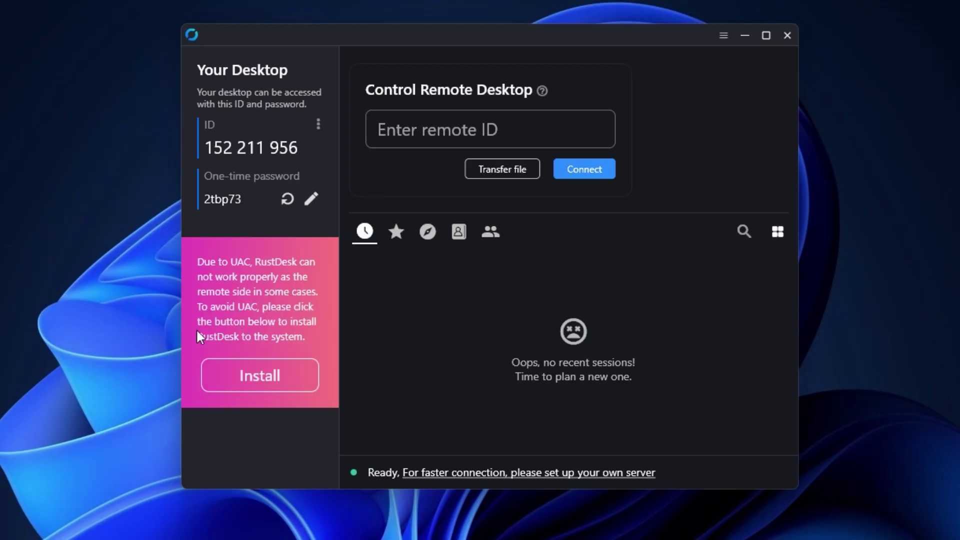
Install RustDesk, accepting the licence and approving the User Account Control prompt
click(253, 377)
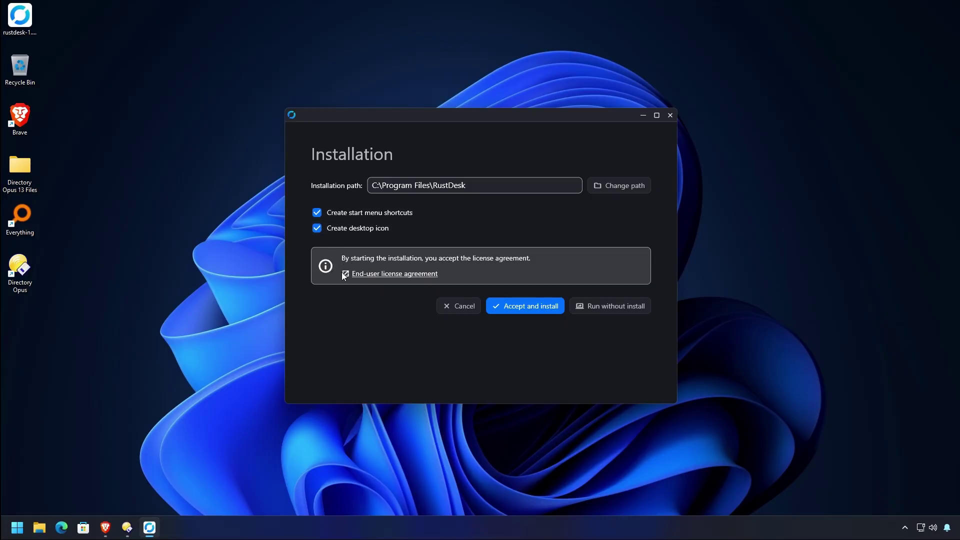
click(531, 307)
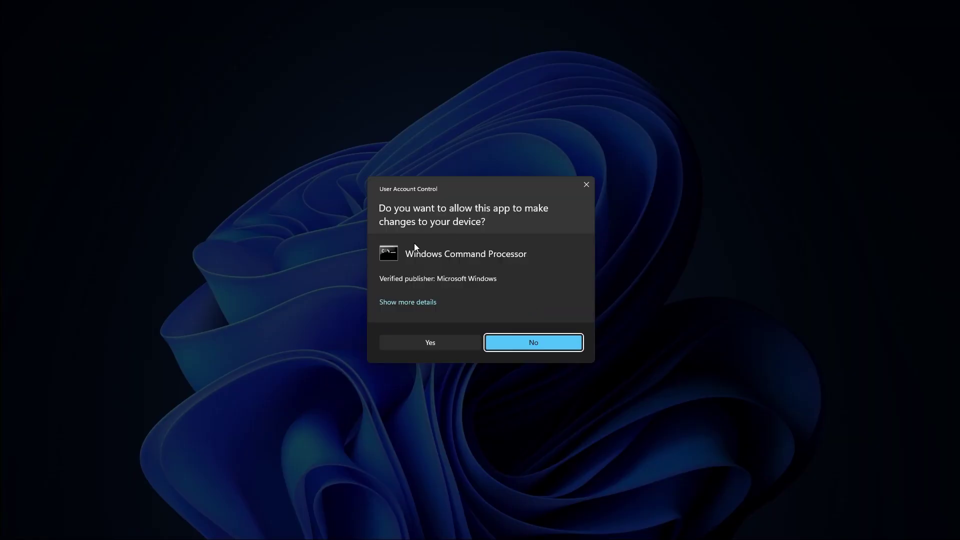
click(428, 343)
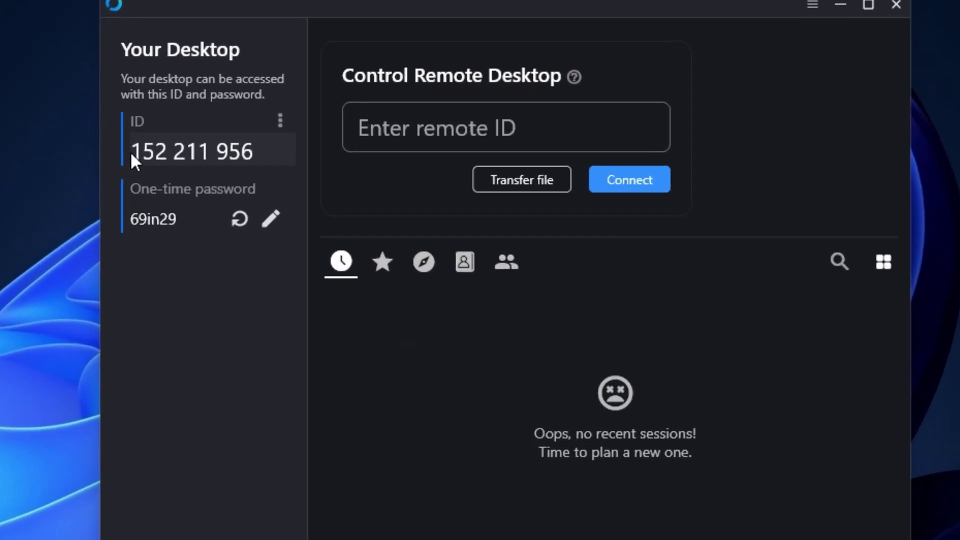
drag(298, 144, 358, 144)
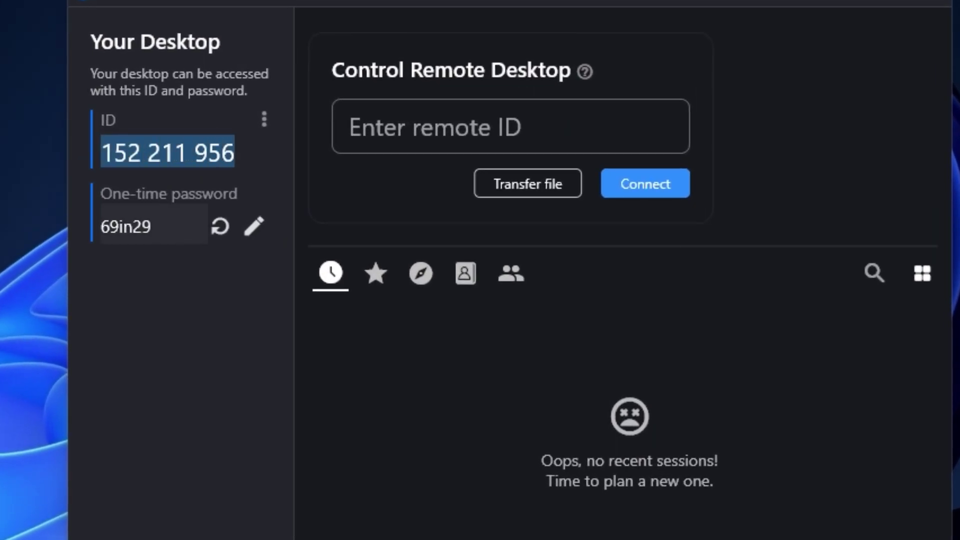
drag(101, 227, 151, 227)
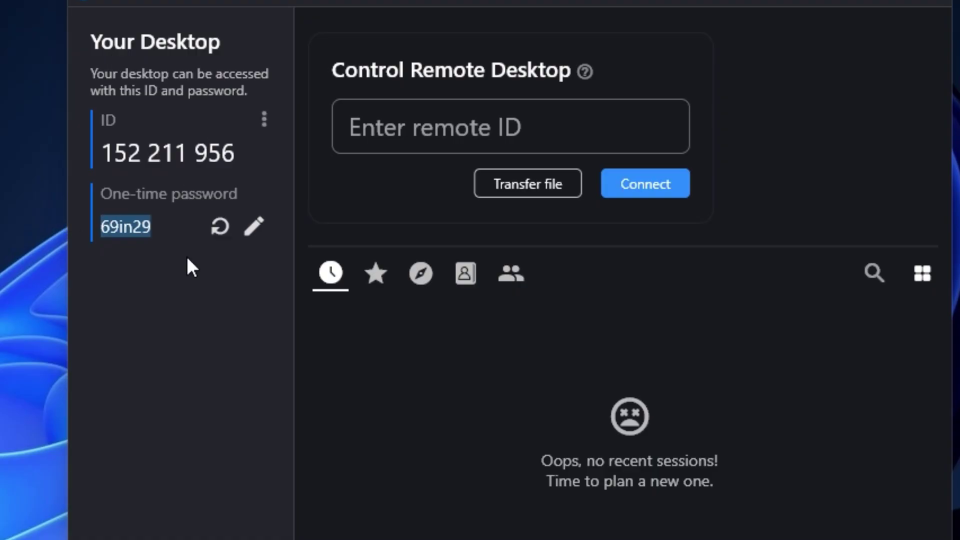
click(254, 226)
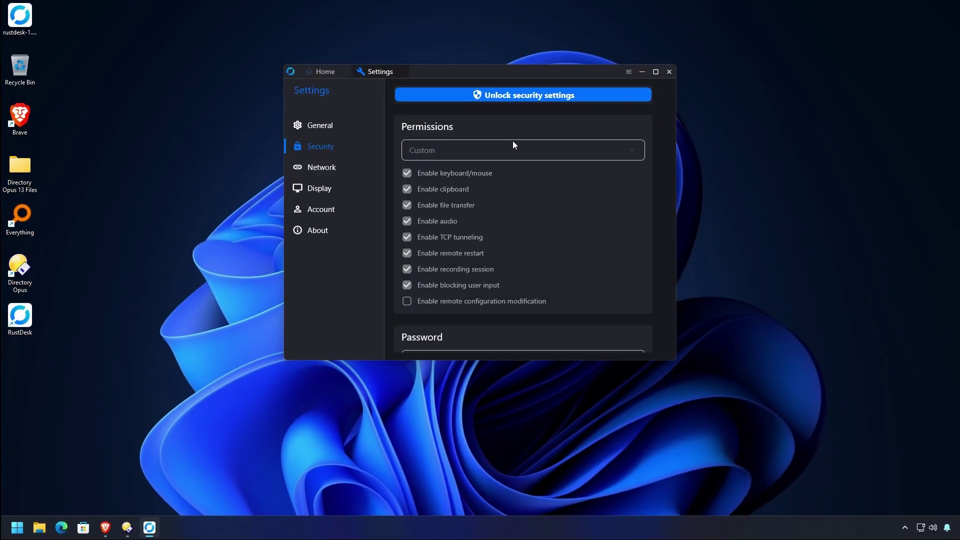
scroll(544, 178, down, 5)
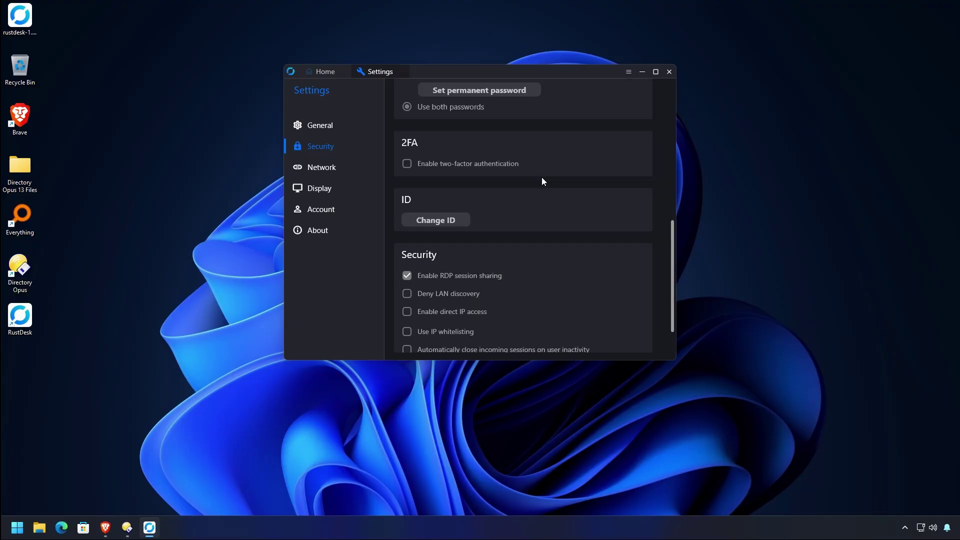
scroll(541, 177, up, 5)
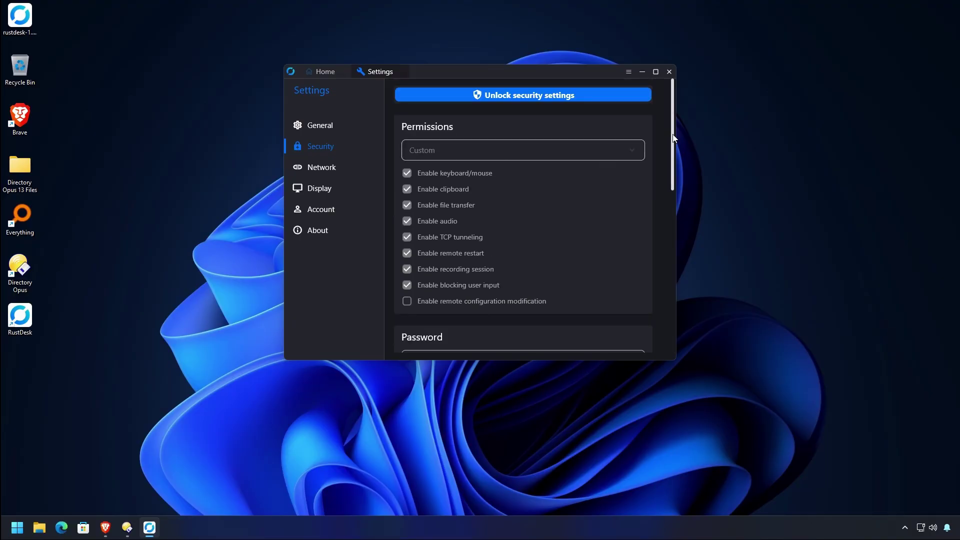
drag(673, 138, 672, 151)
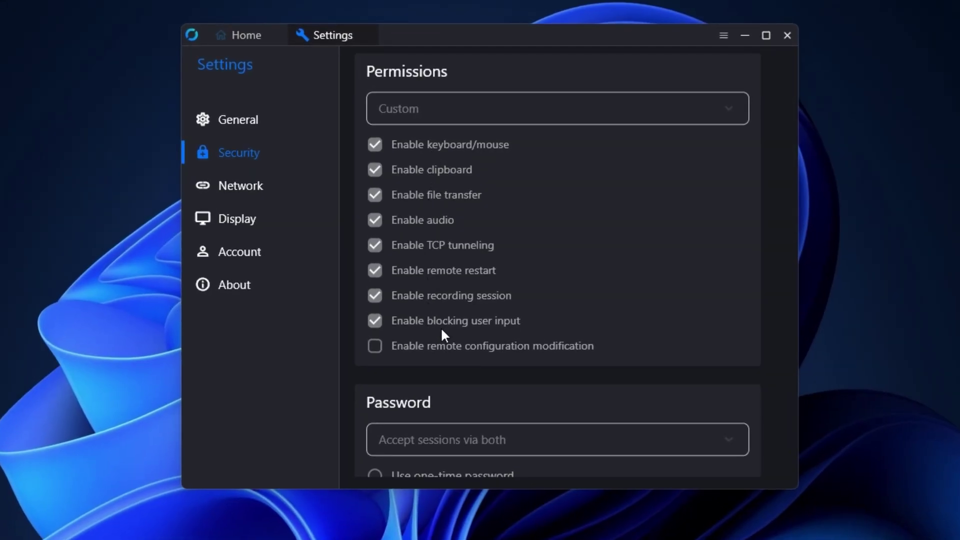
scroll(491, 352, down, 2)
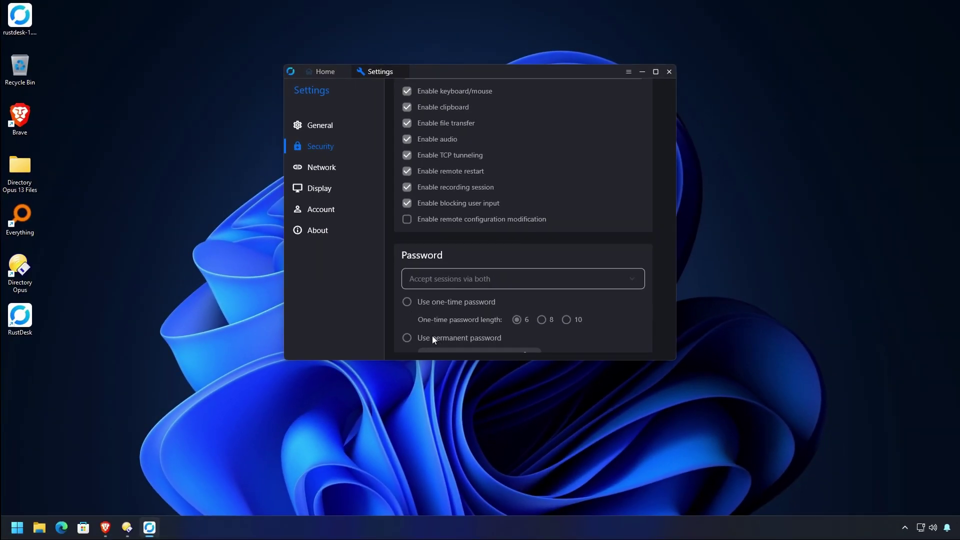
scroll(556, 320, down, 5)
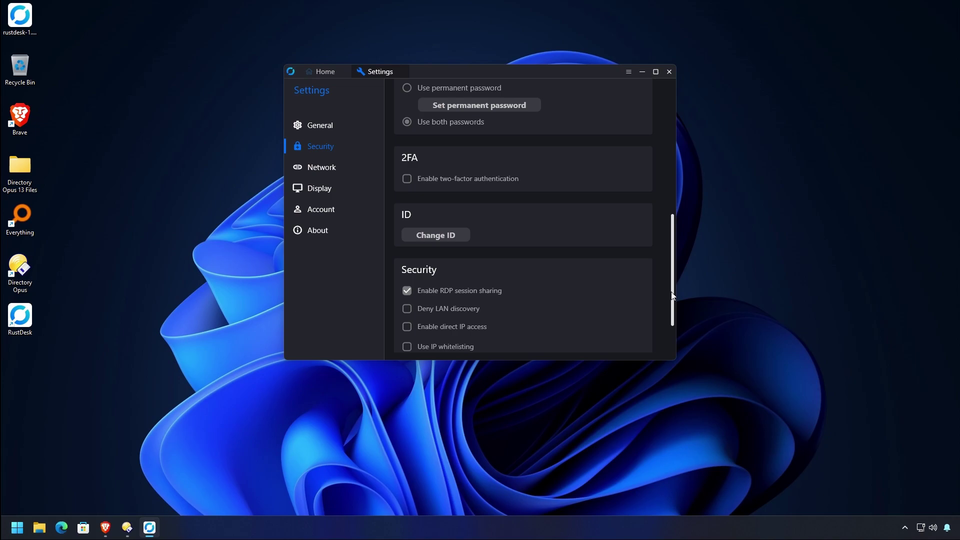
drag(672, 294, 673, 253)
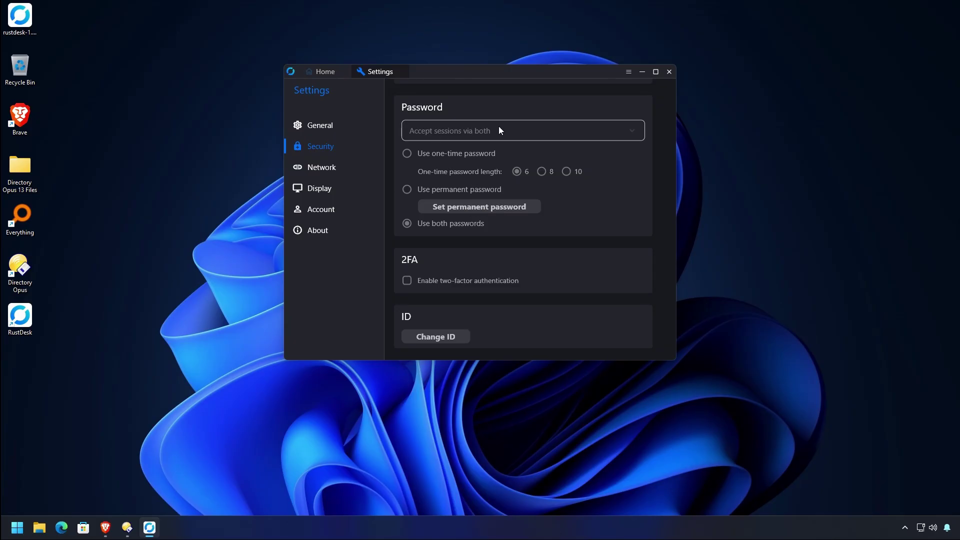
click(328, 127)
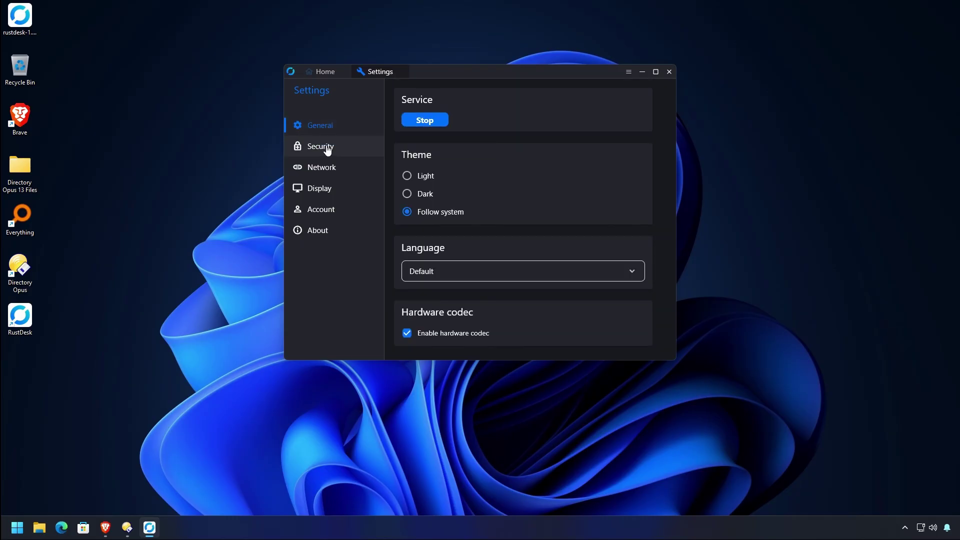
click(327, 147)
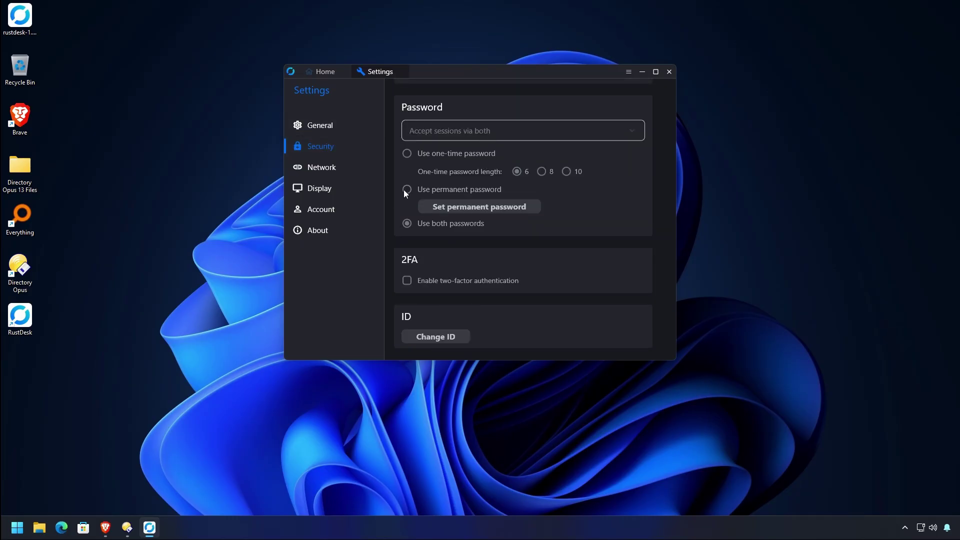
scroll(460, 188, up, 5)
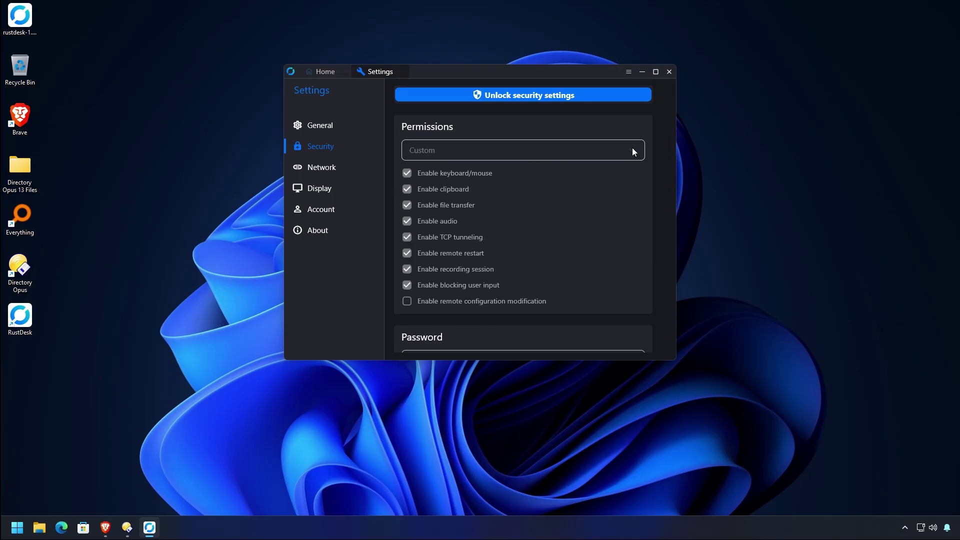
Unlock the security settings by approving the elevation prompt, then review the options
click(515, 95)
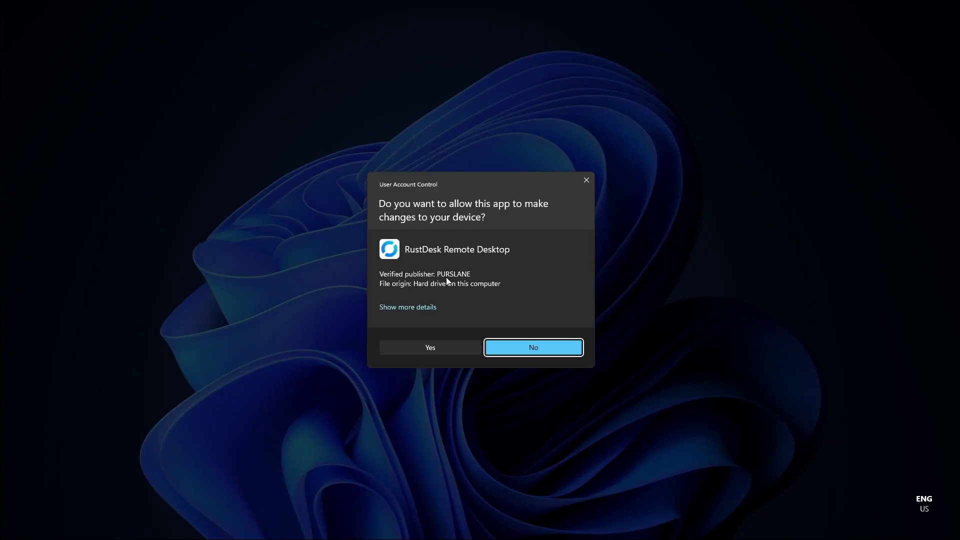
click(416, 346)
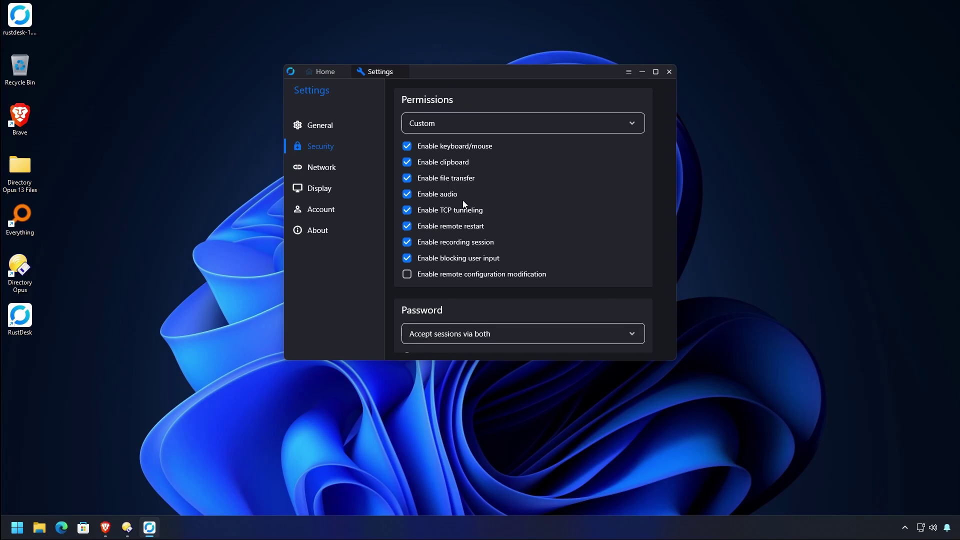
scroll(608, 211, down, 6)
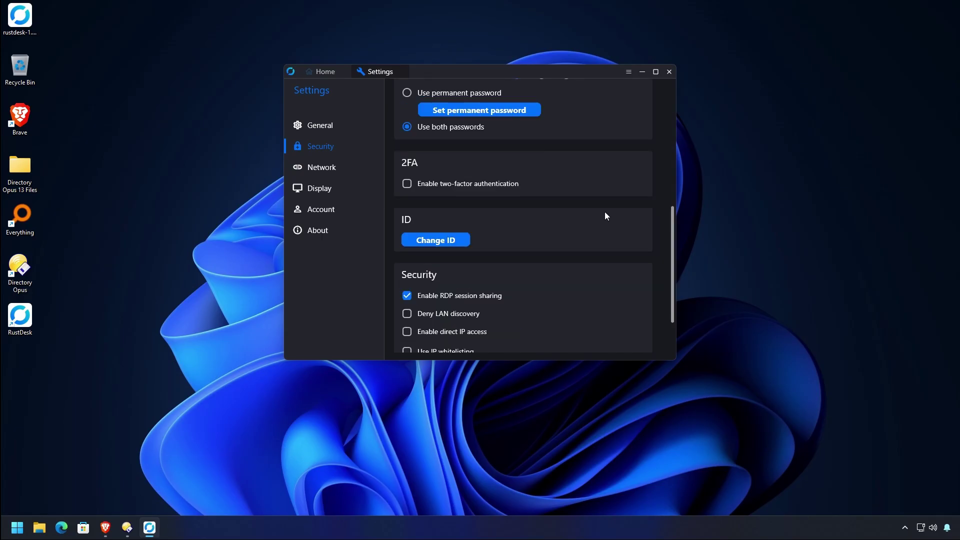
scroll(608, 212, up, 1)
scroll(673, 180, up, 3)
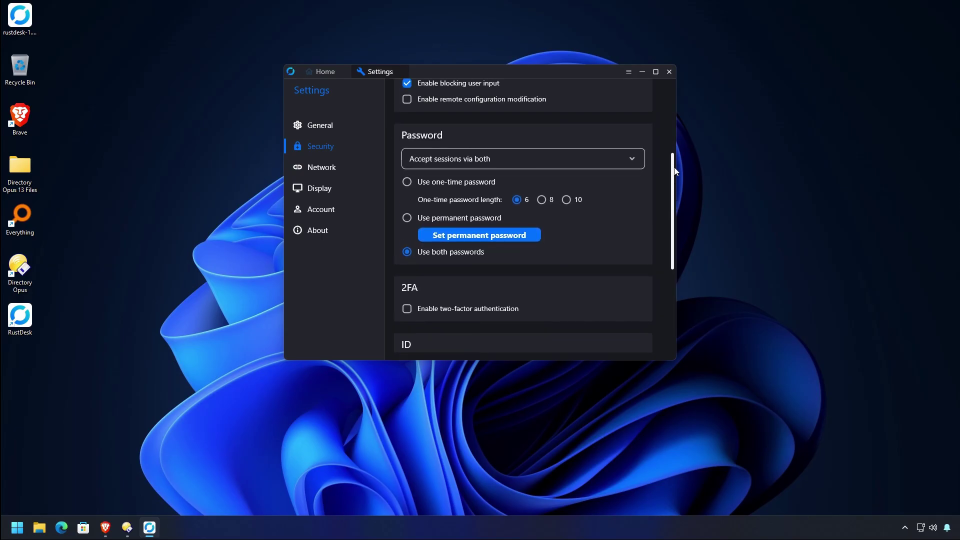
mouse_move(674, 171)
mouse_down()
mouse_move(673, 159)
mouse_move(673, 174)
mouse_up()
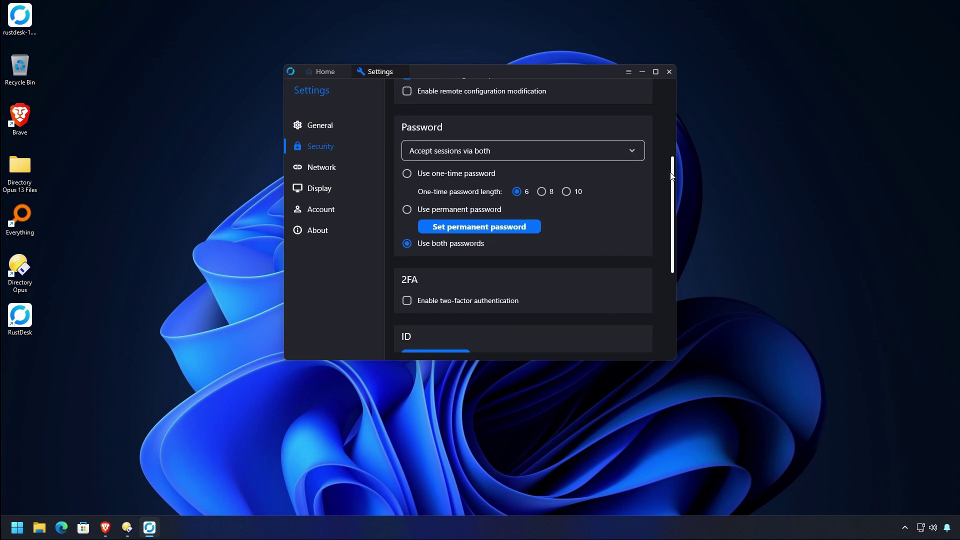
Choose 'Use permanent password' and try saving a weak trial password and confirmation
click(409, 212)
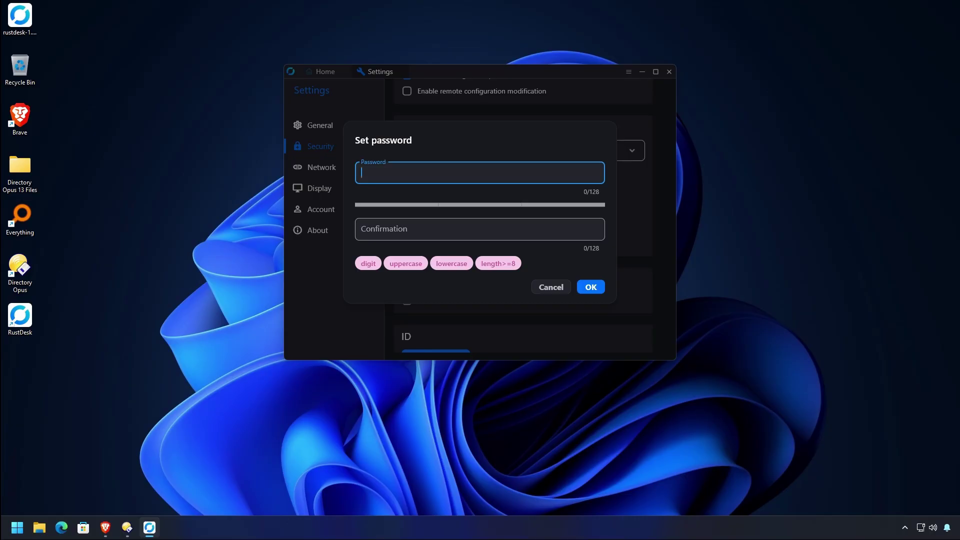
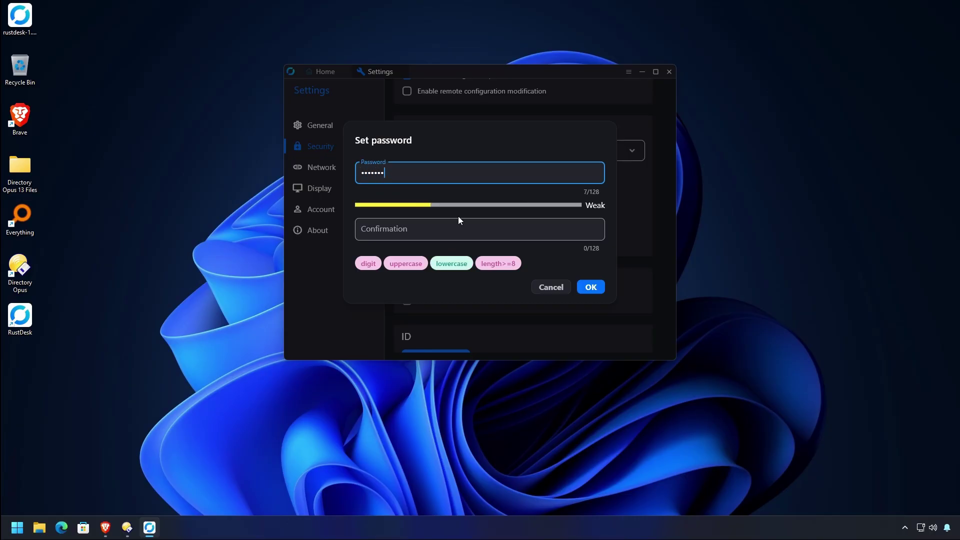
click(459, 226)
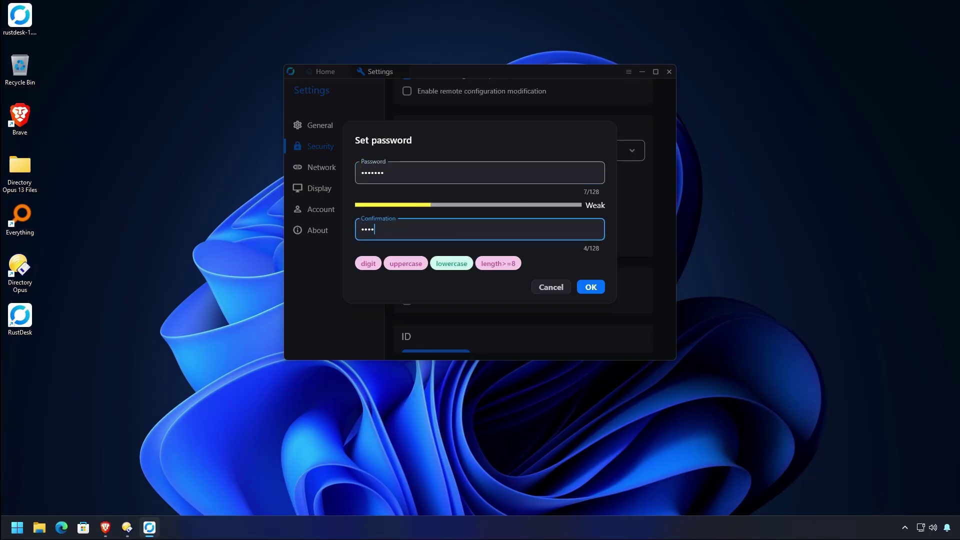
click(591, 287)
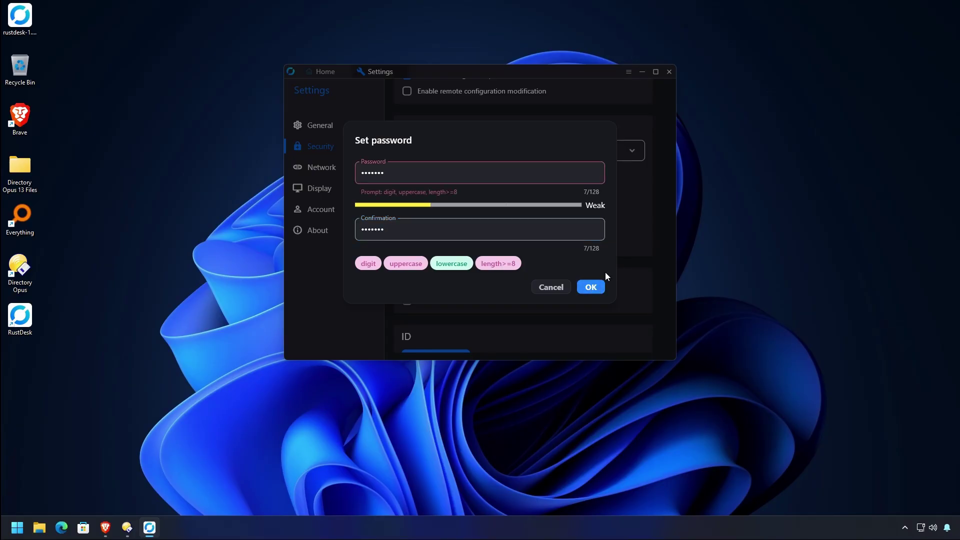
Replace both fields with a strong 10-character password and matching confirmation
key(Tab)
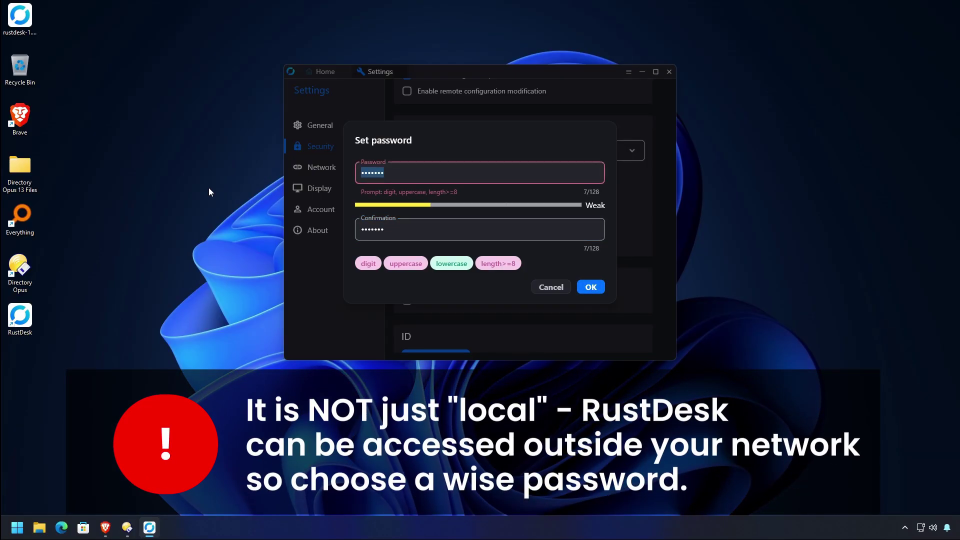
text(Te)
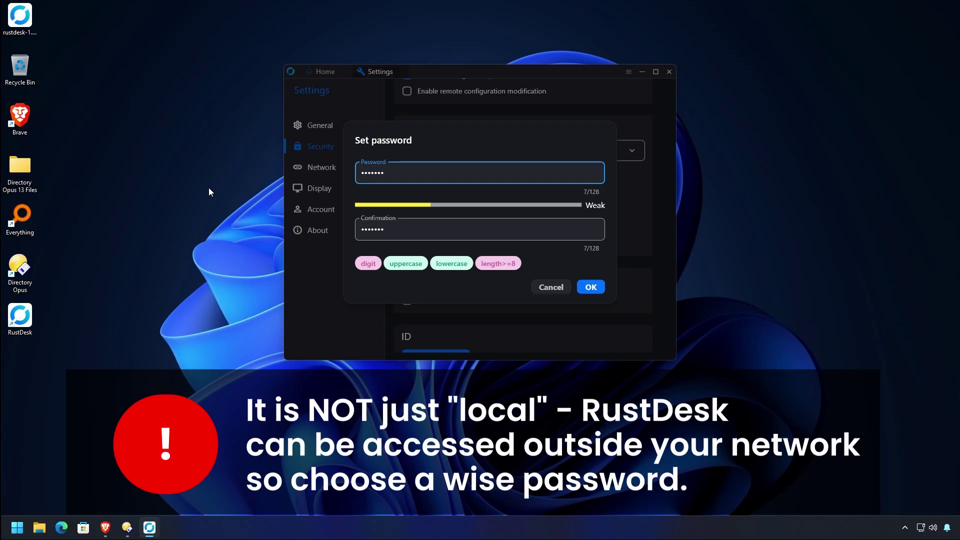
key(BackSpace)
key(BackSpace)
key(BackSpace)
key(BackSpace)
key(BackSpace)
key(BackSpace)
text(••••••)
key(Tab)
text(•••••••)
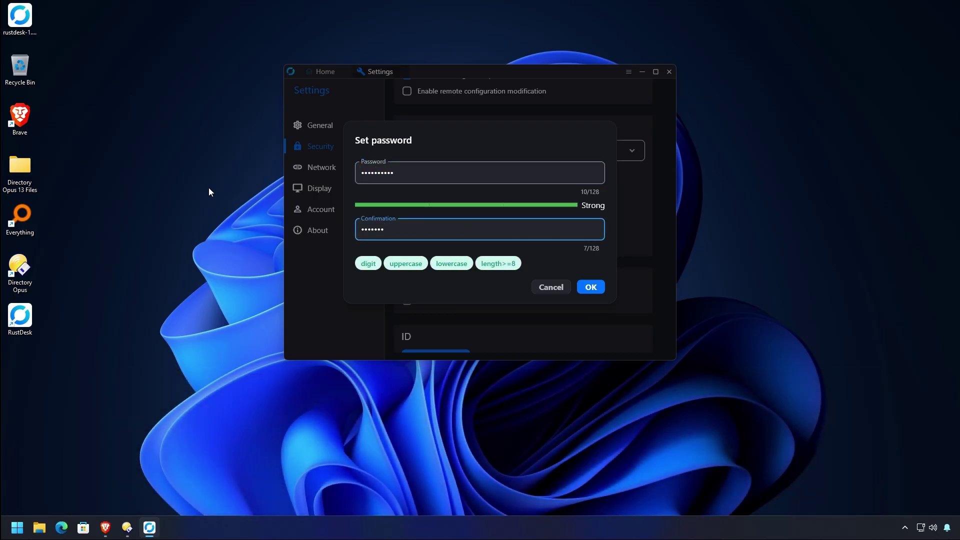
key(ctrl+a)
text(••••••••••)
Confirm the new permanent password with OK and go back to the Home tab
click(590, 286)
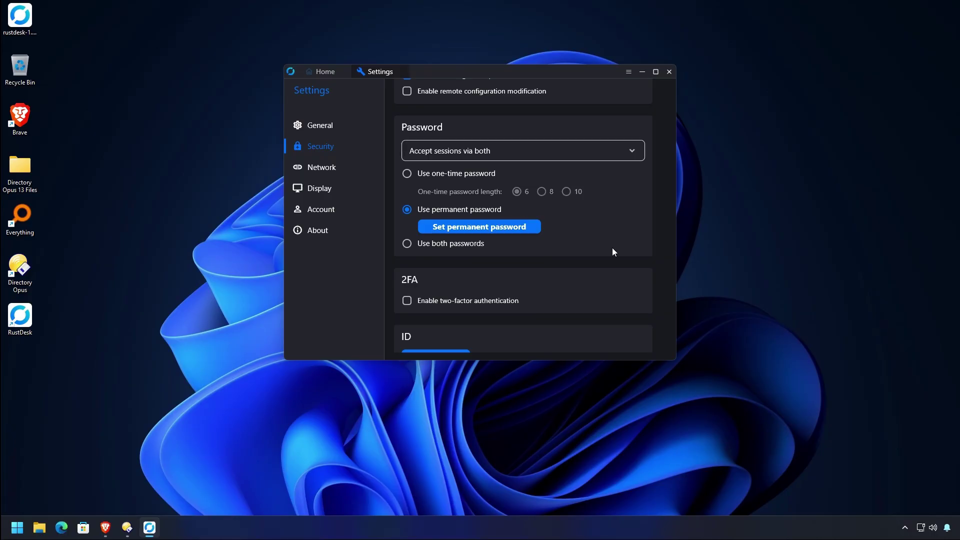
click(323, 71)
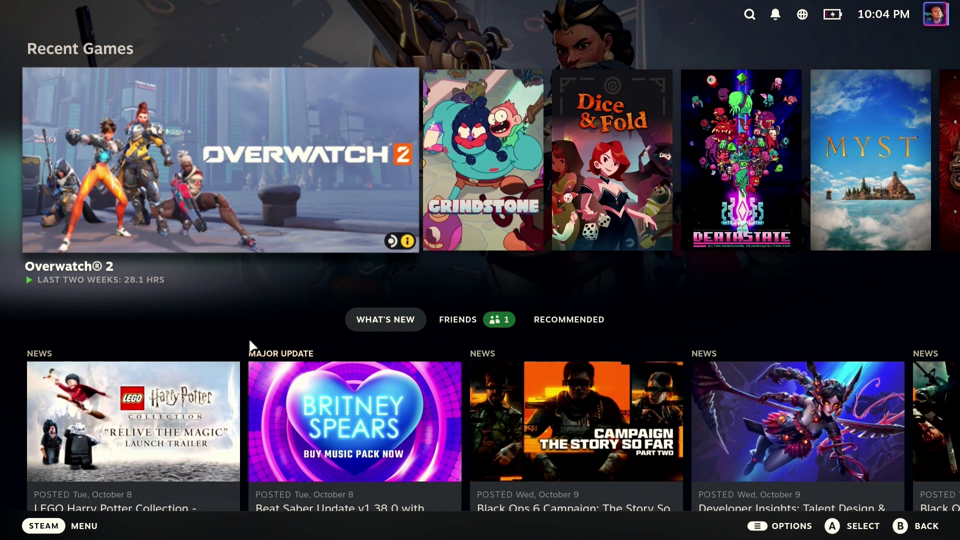
Choose Switch to Desktop from the Steam menu's Power options
click(65, 525)
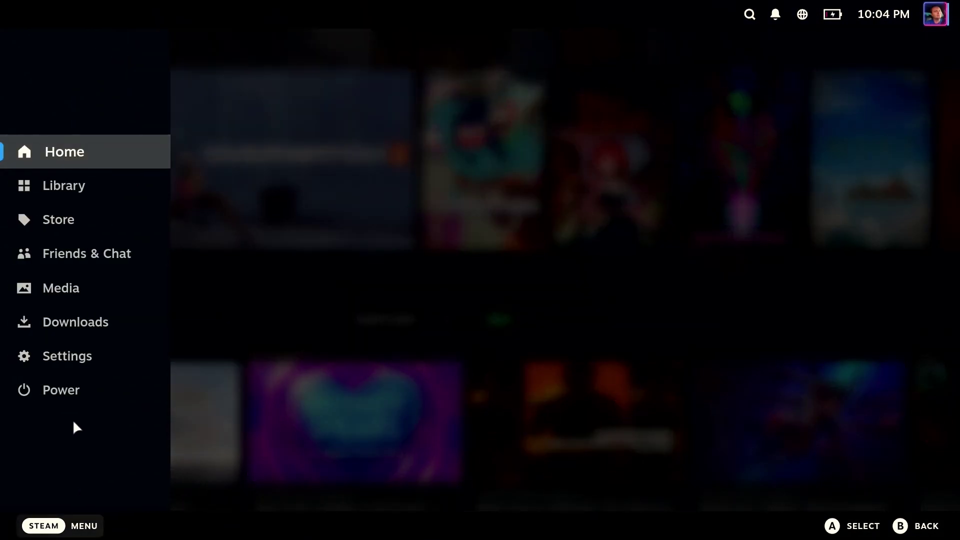
click(66, 403)
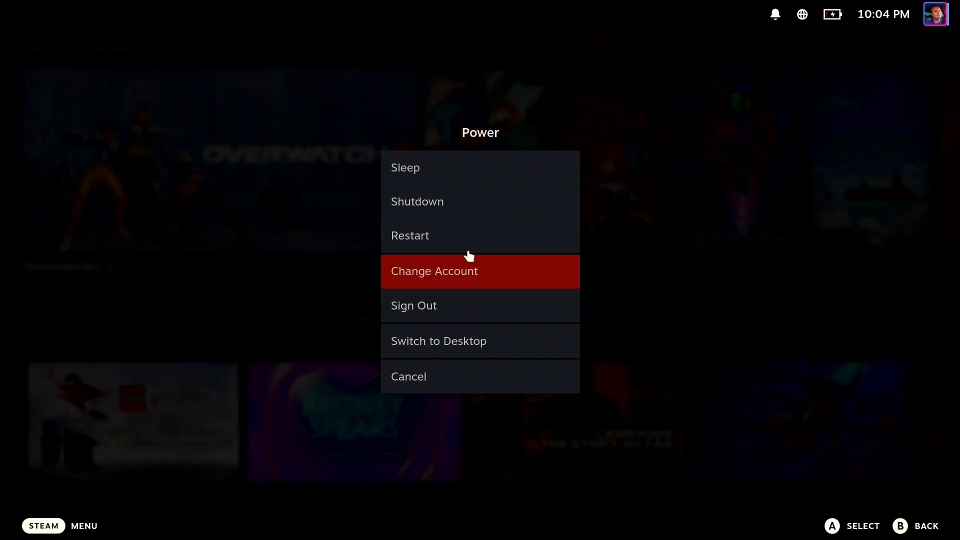
click(444, 342)
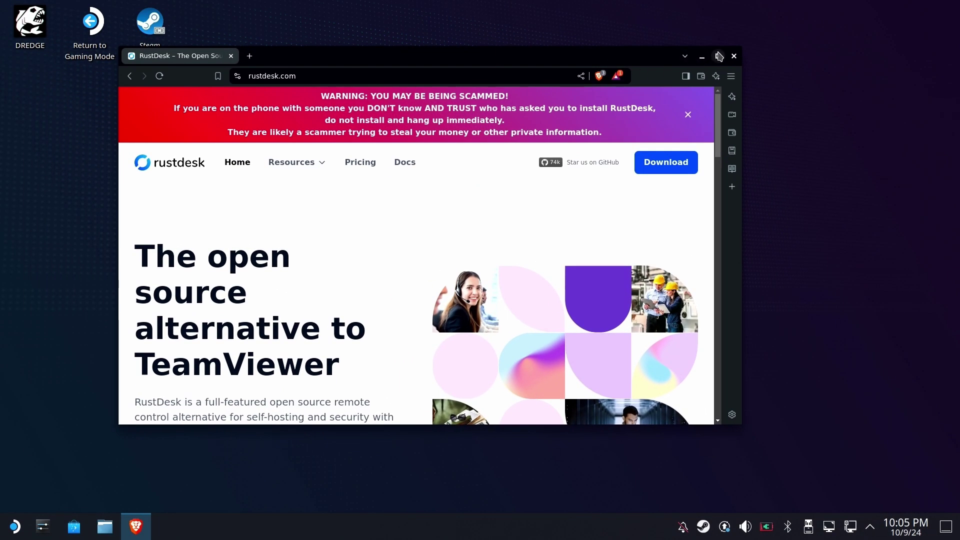
Centre Brave, follow Download from rustdesk.com, and scroll to the 1.3.1 builds table
click(719, 57)
drag(552, 17, 644, 47)
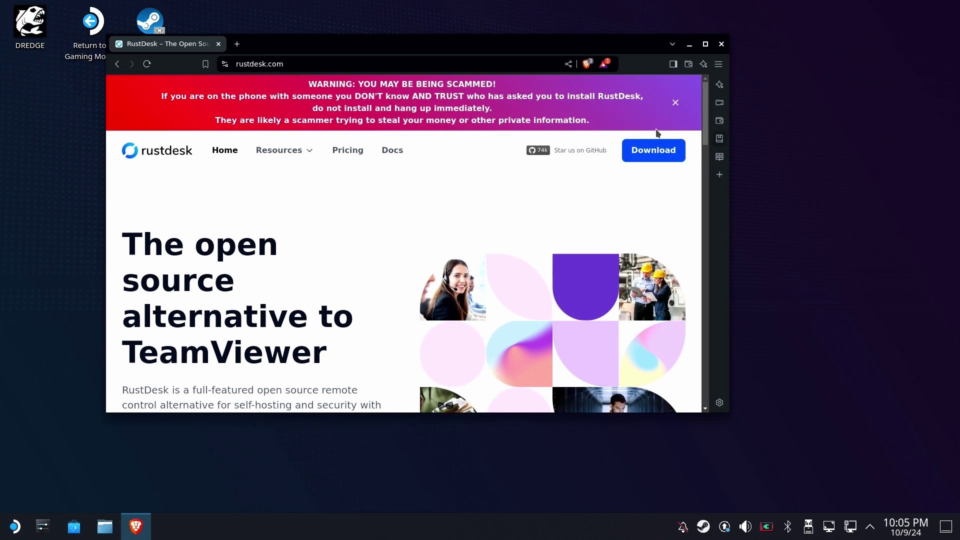
click(658, 145)
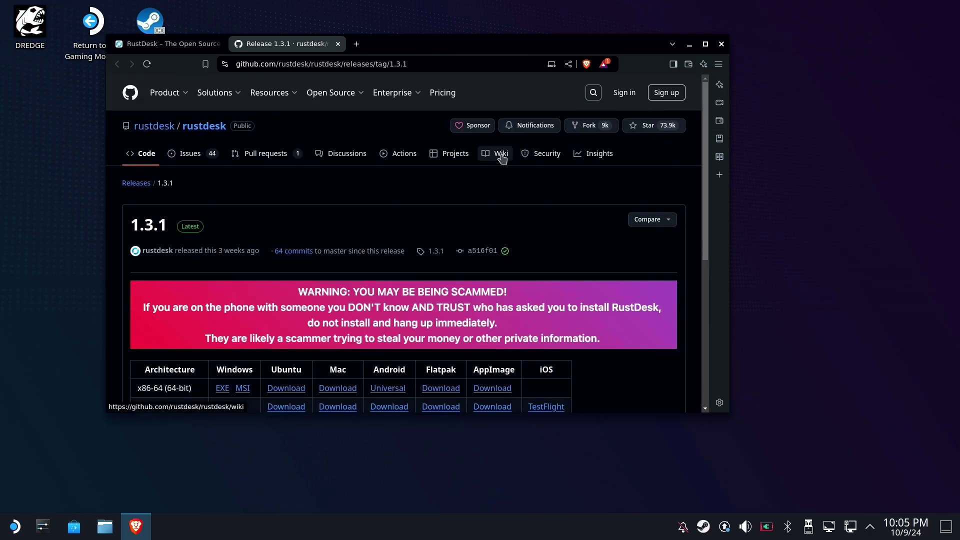
scroll(503, 157, down, 3)
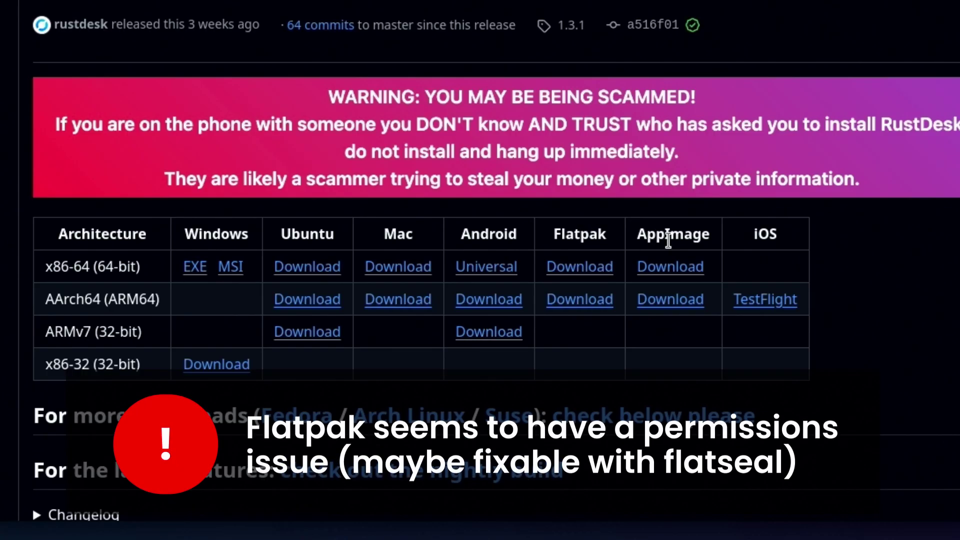
Save rustdesk-1.3.1-x86_64.appimage to the Desktop, then close Brave
click(670, 268)
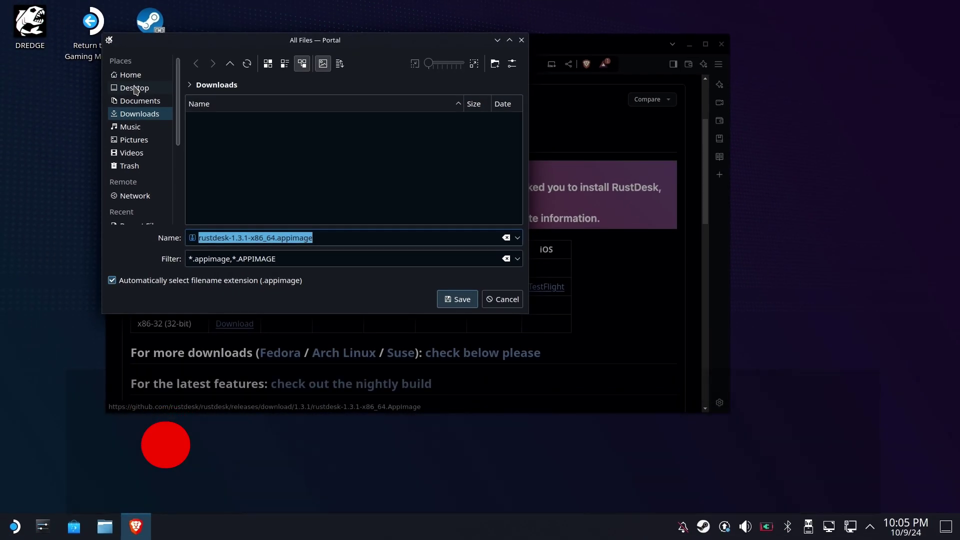
click(135, 89)
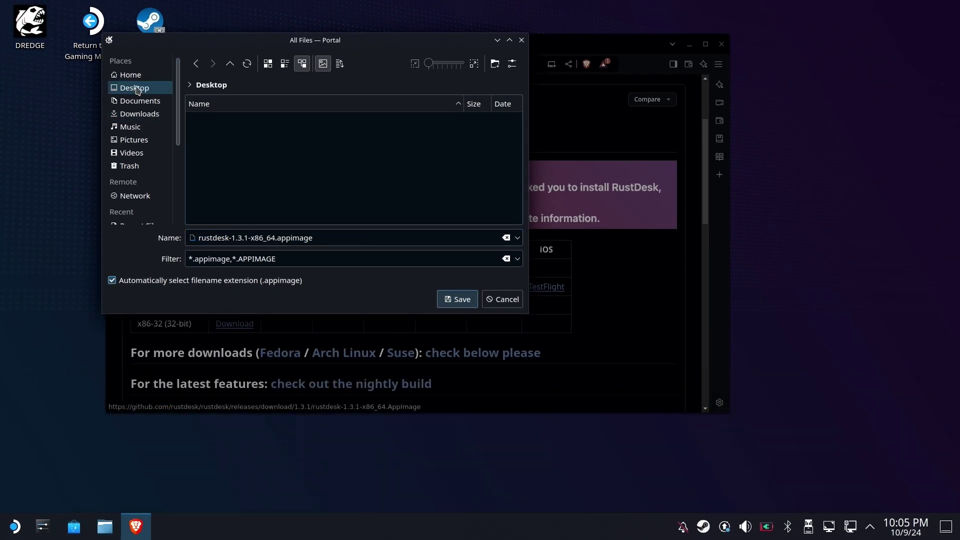
click(459, 300)
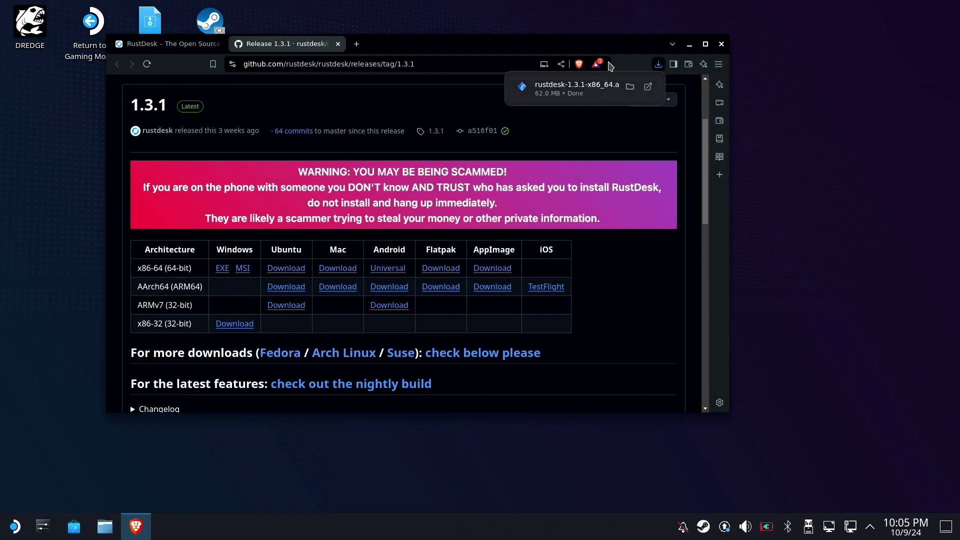
click(721, 44)
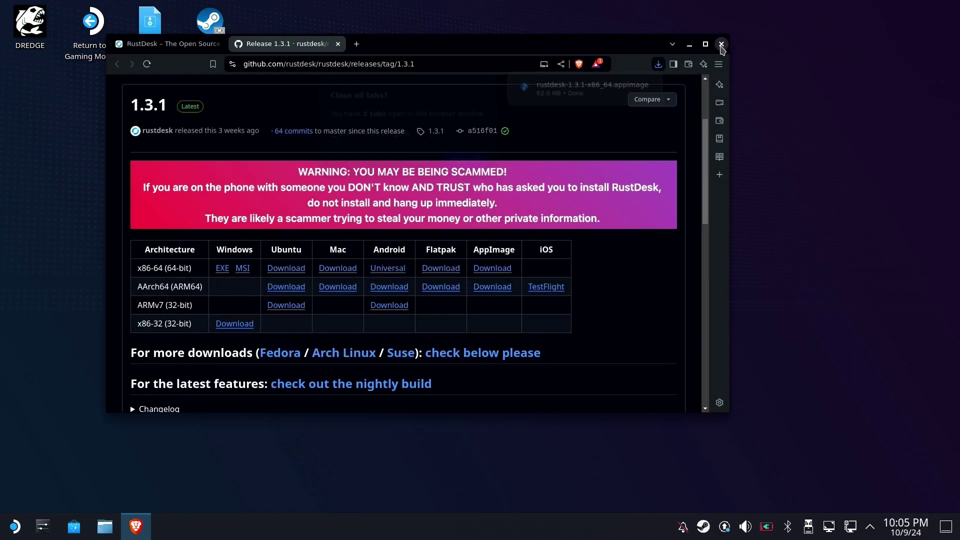
Close all Brave tabs and launch the rustdesk AppImage from the Desktop, accepting the warning
click(479, 164)
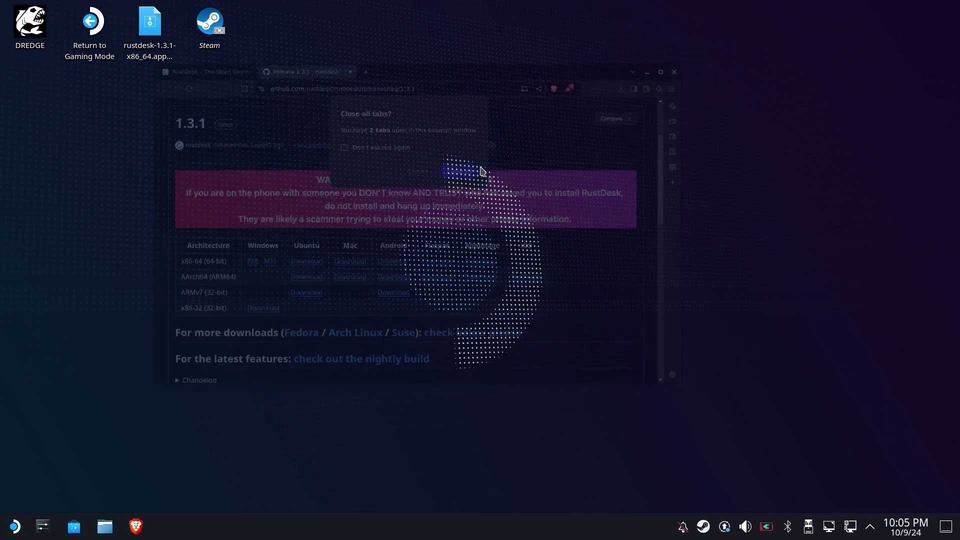
double_click(150, 34)
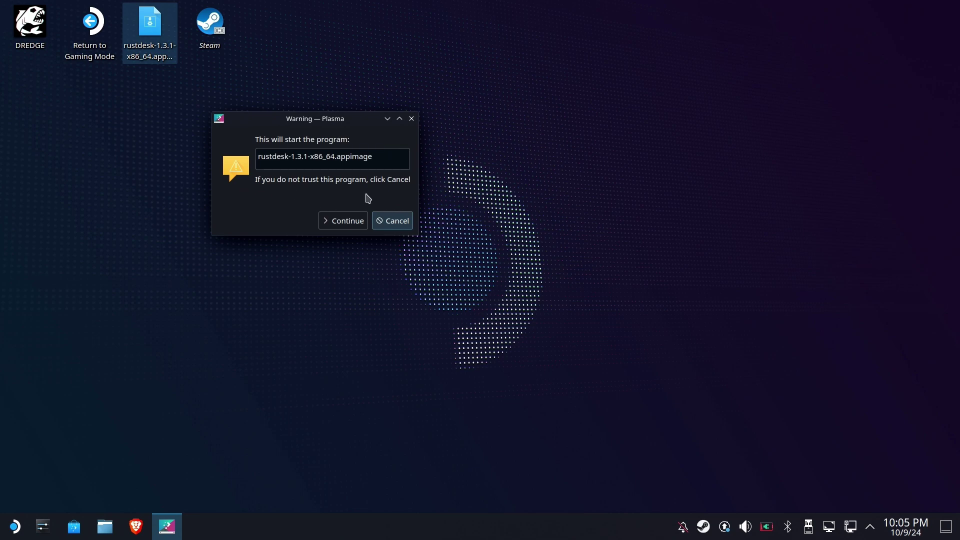
click(353, 221)
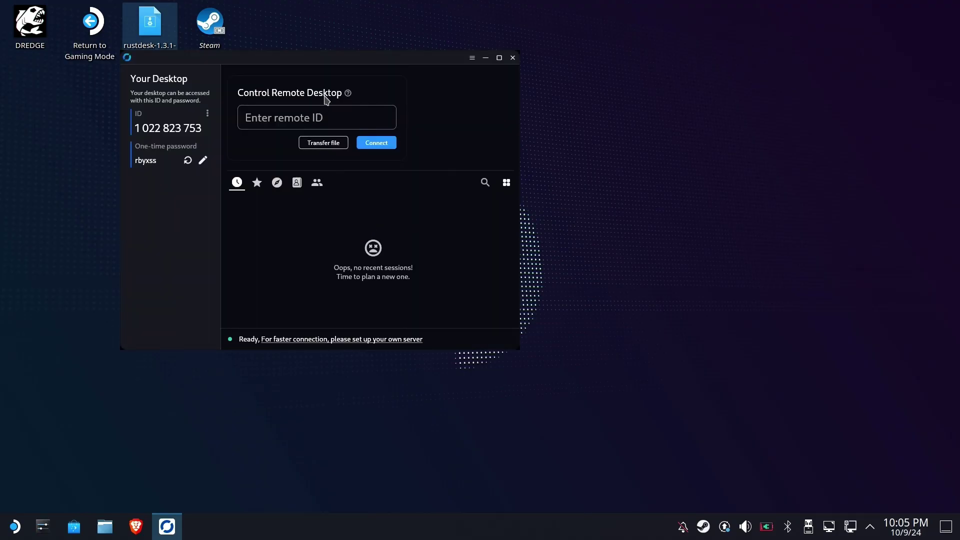
Centre the RustDesk window and open its Security settings from the one-time password's pencil icon
drag(337, 64, 591, 124)
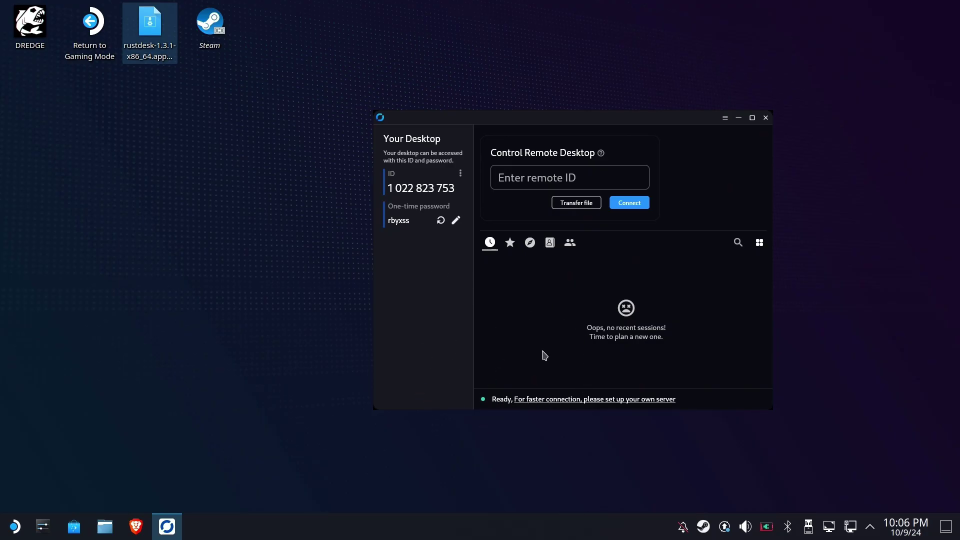
click(454, 222)
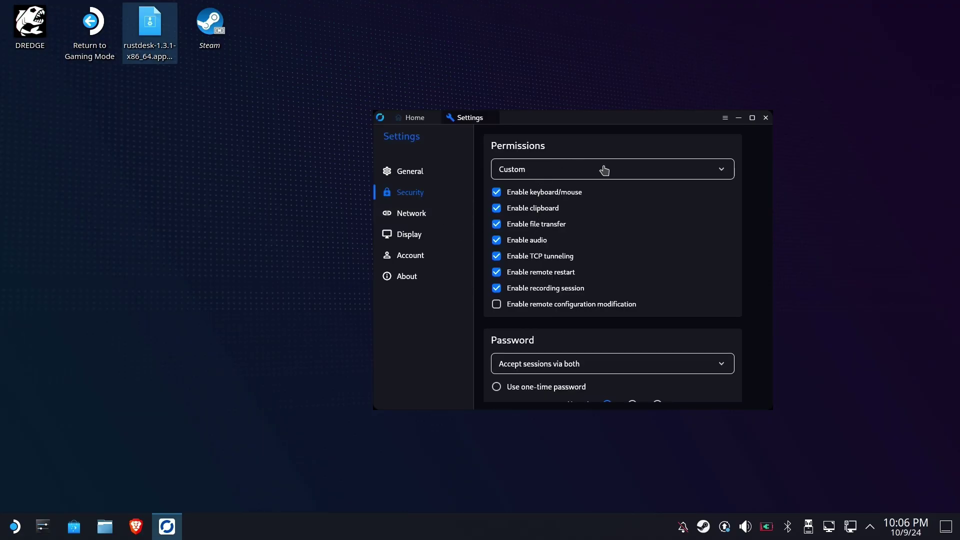
scroll(628, 193, down, 5)
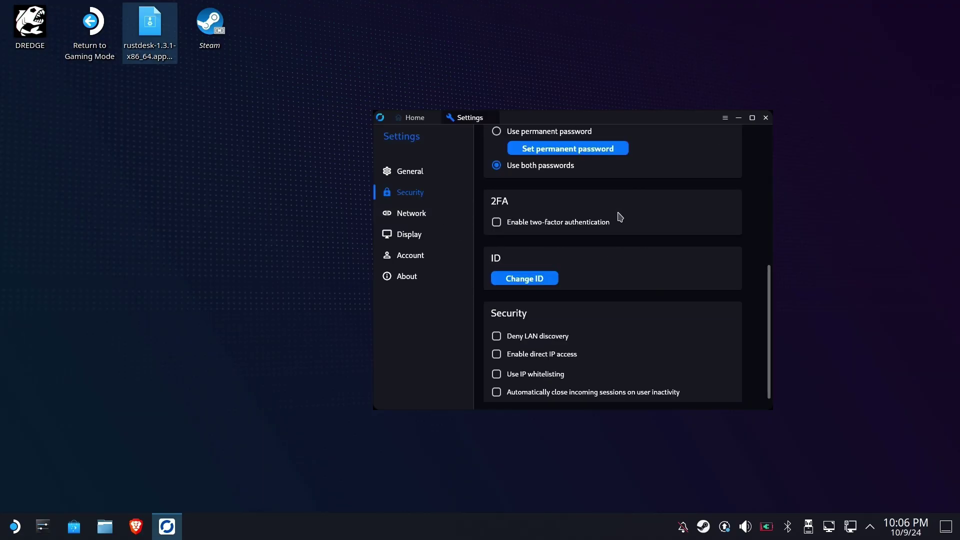
scroll(615, 219, up, 1)
Enter and confirm a strong 10-character permanent password, then save it
click(554, 171)
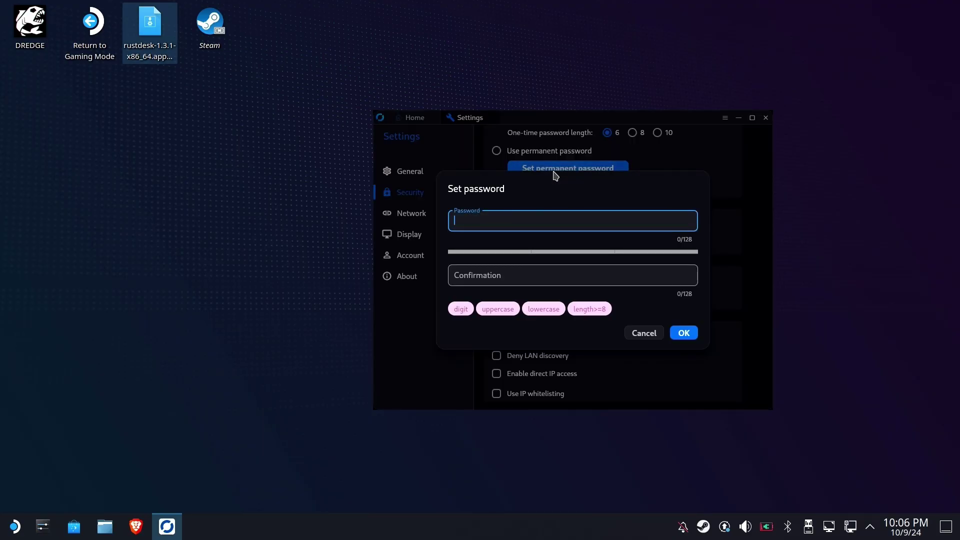
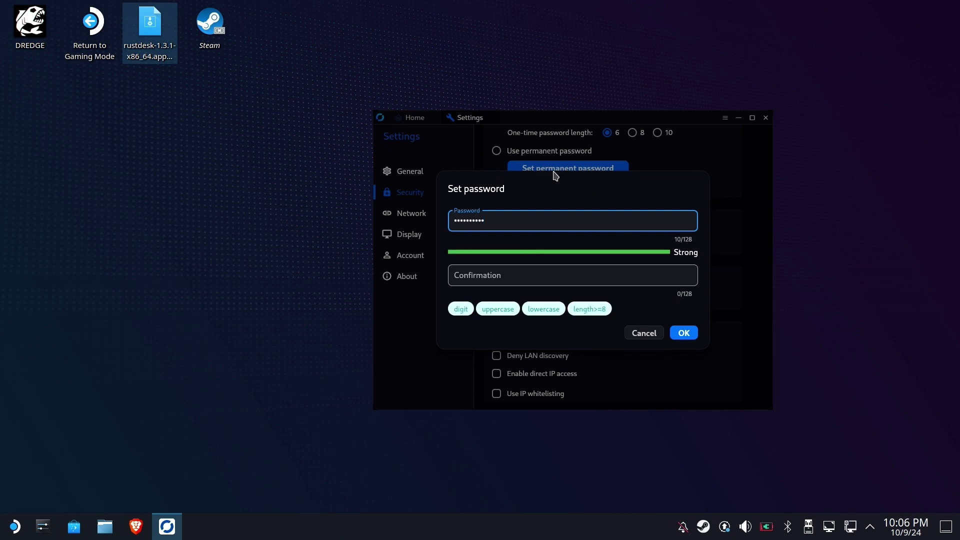
click(562, 271)
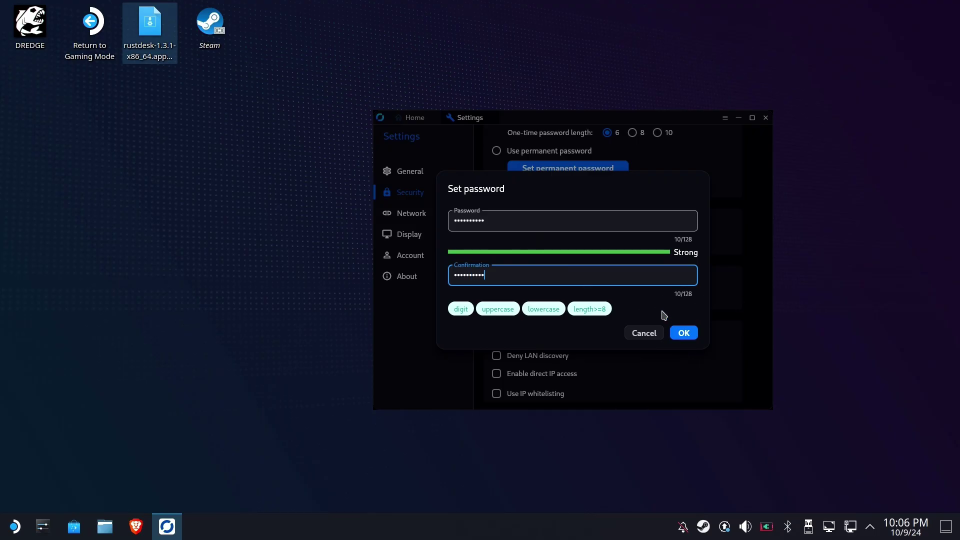
click(683, 332)
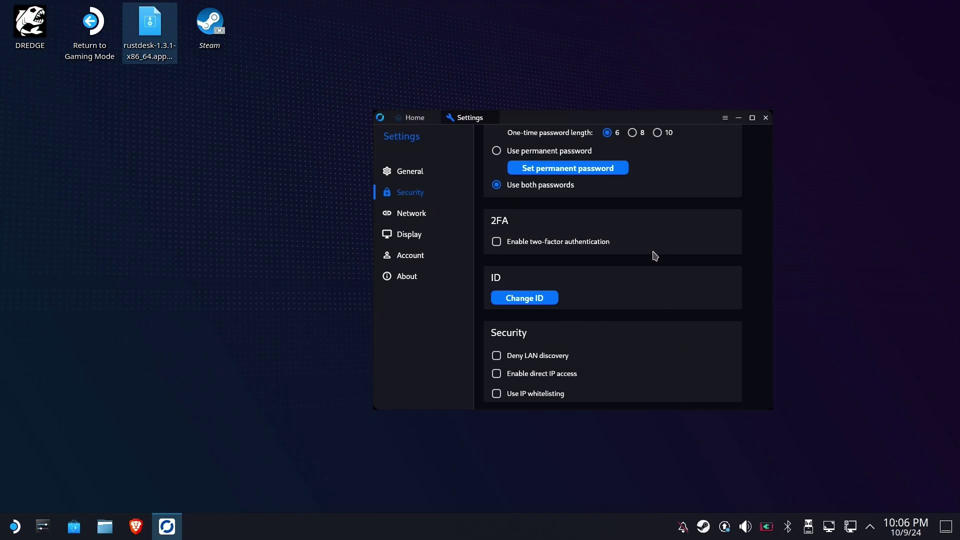
scroll(660, 252, up, 2)
Switch to Use permanent password, return Home, and select the Deck's ID to note it
click(497, 203)
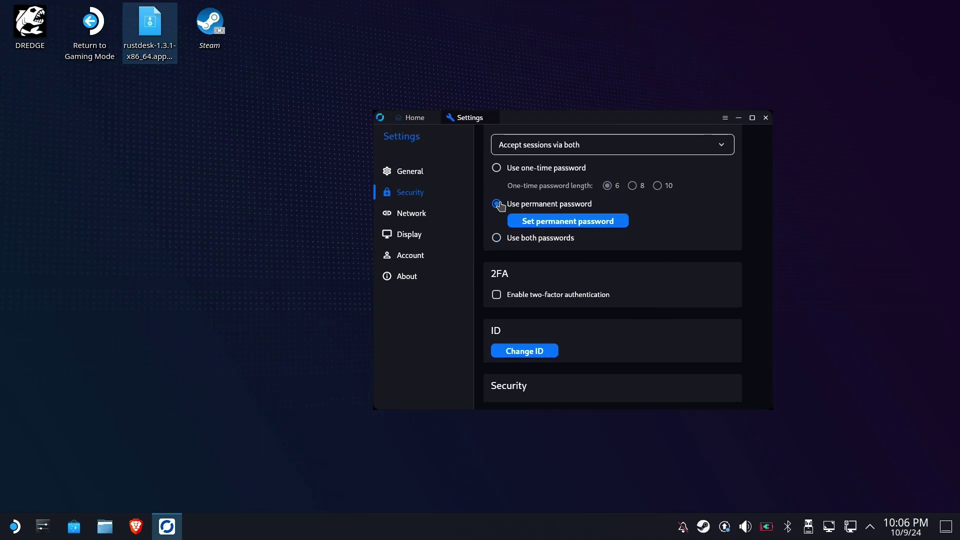
click(410, 118)
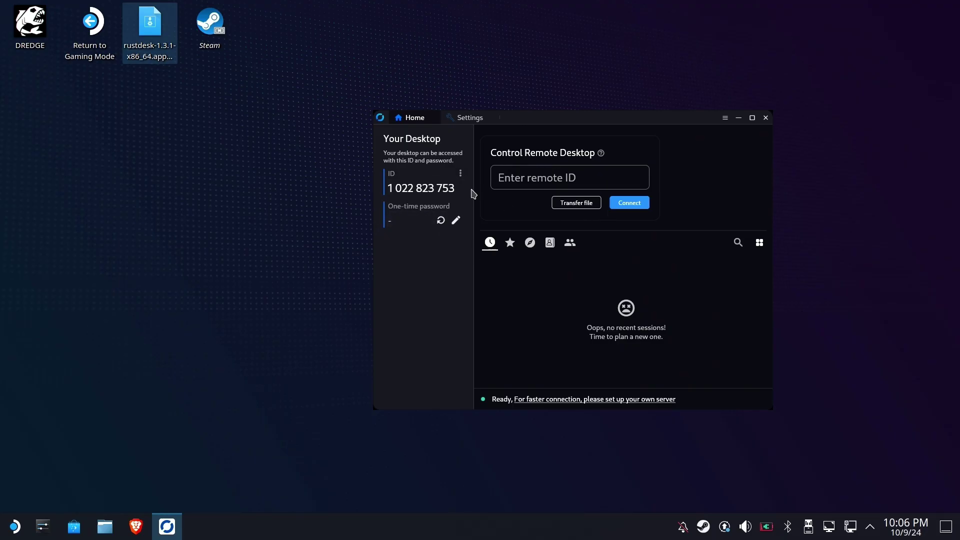
drag(460, 187, 369, 188)
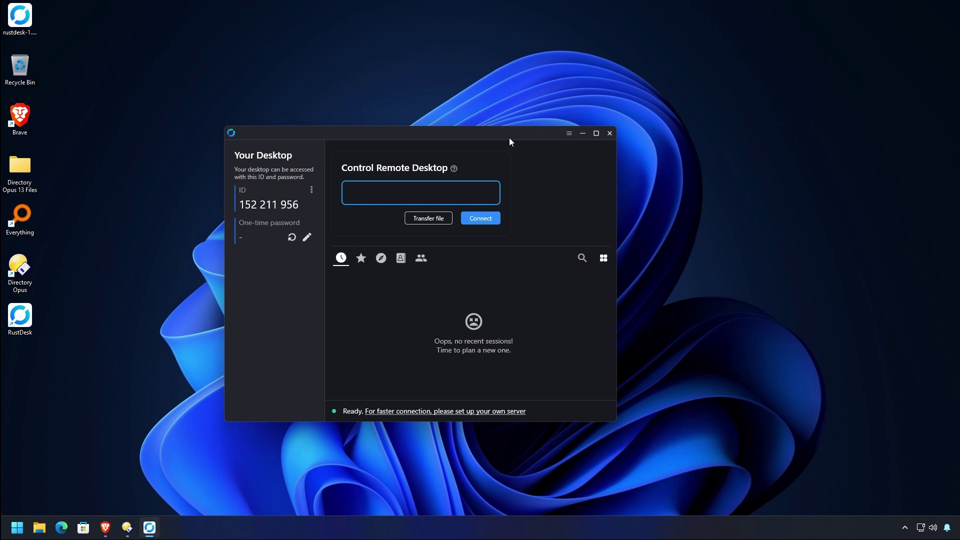
drag(509, 137, 537, 144)
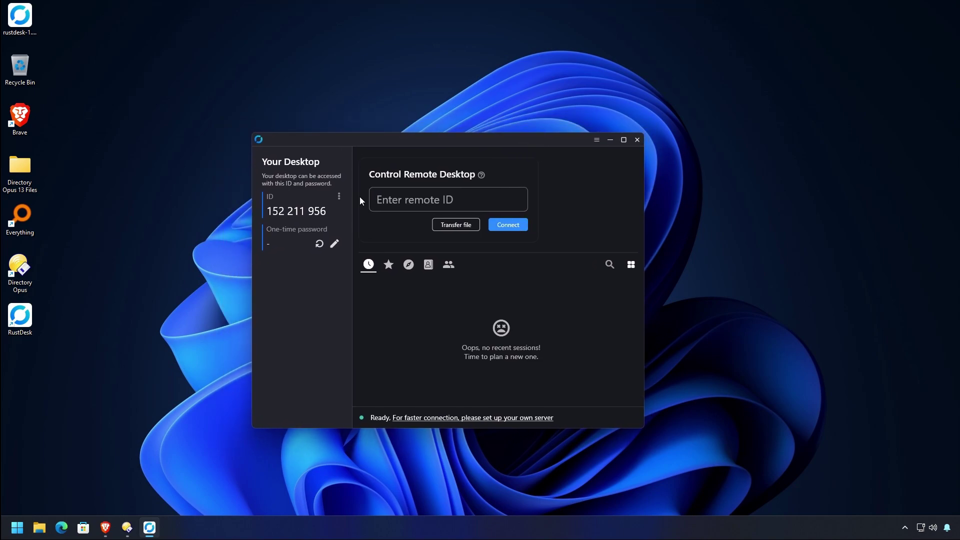
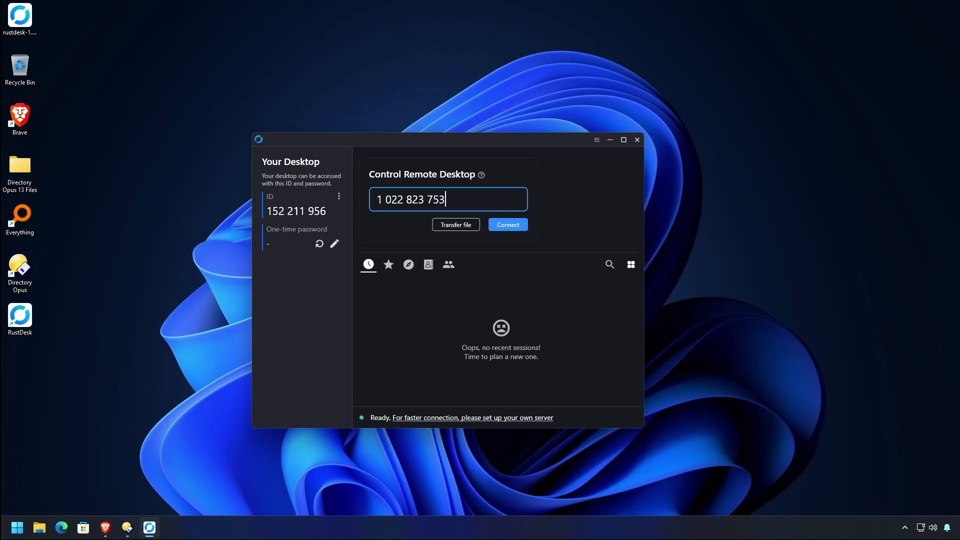
On the PC, enter the Steam Deck's RustDesk ID and connect
click(508, 225)
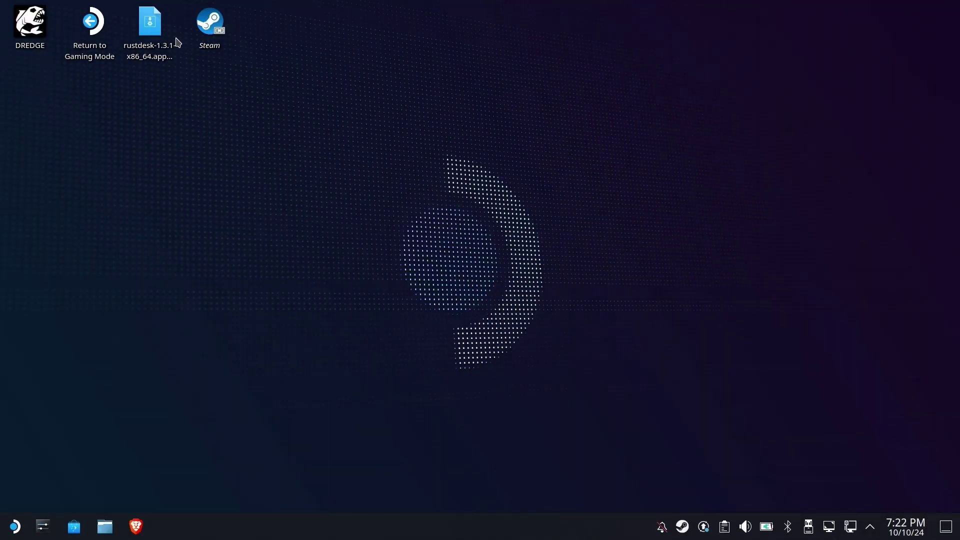
Relaunch the RustDesk AppImage on the Deck and move its window toward the centre
click(177, 40)
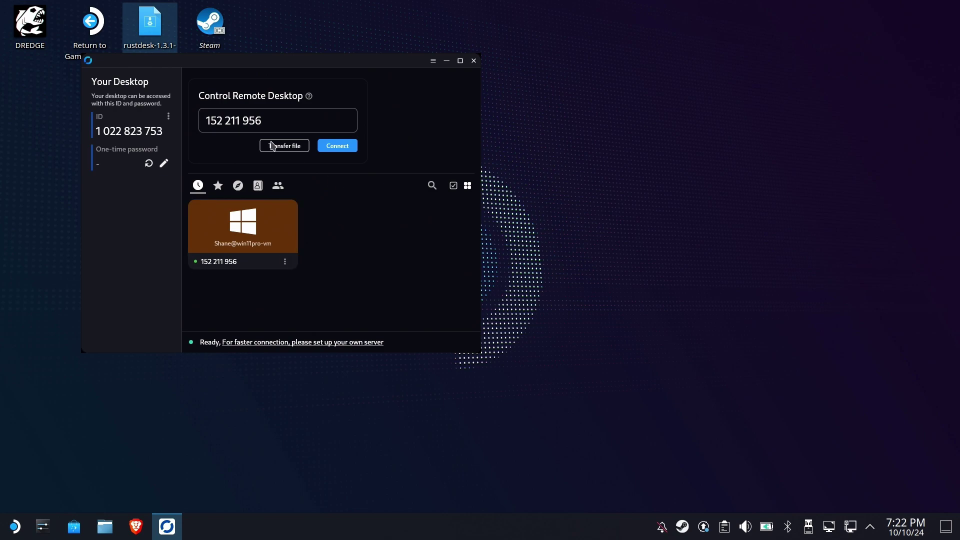
drag(320, 64, 459, 87)
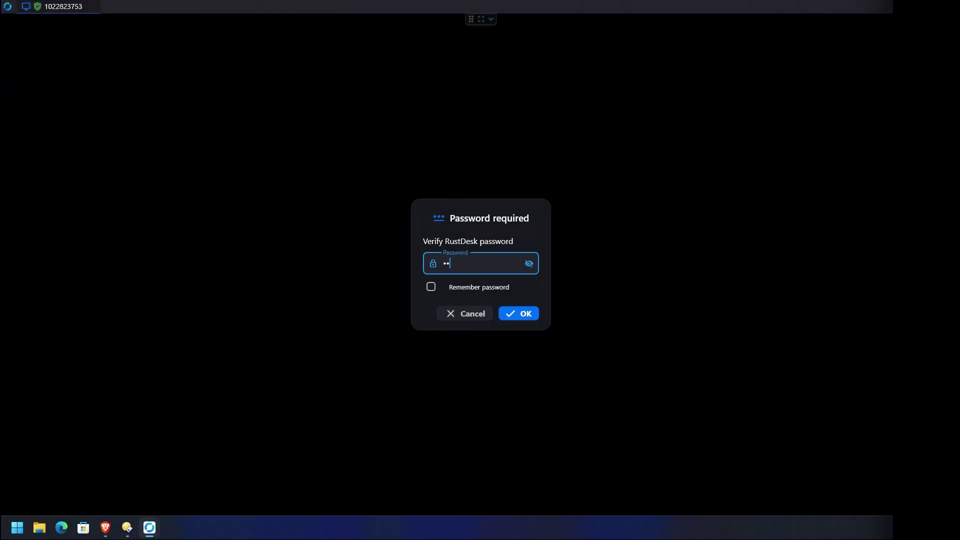
Enter the password with Remember password ticked, log in, and minimise the Deck's RustDesk window
text(••)
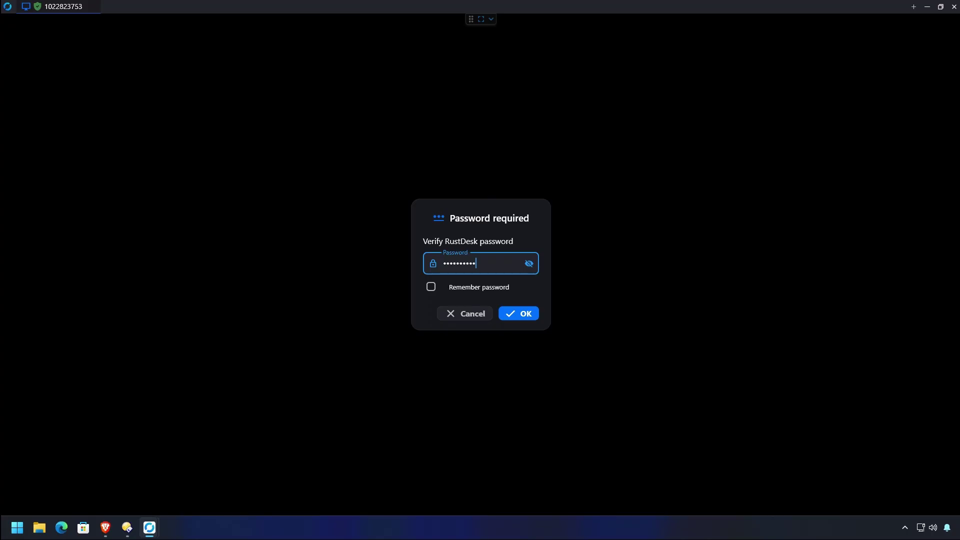
click(431, 287)
click(509, 318)
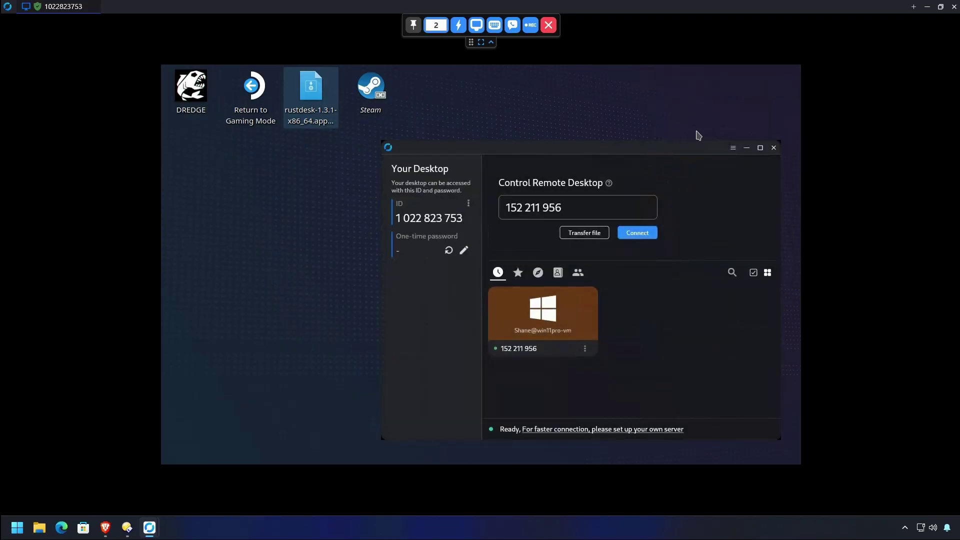
click(746, 147)
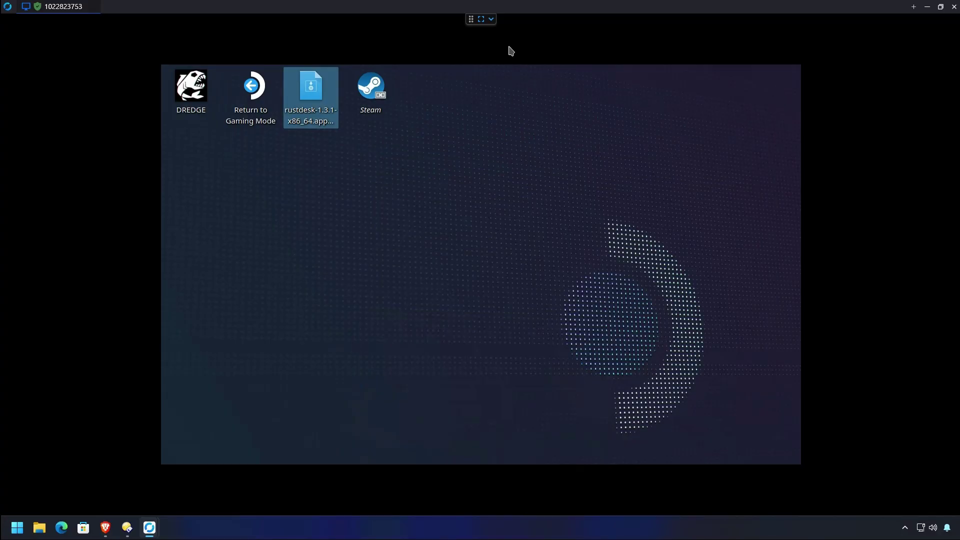
Scale the remote view to fit the window and show both of the Deck's displays
click(490, 21)
click(477, 27)
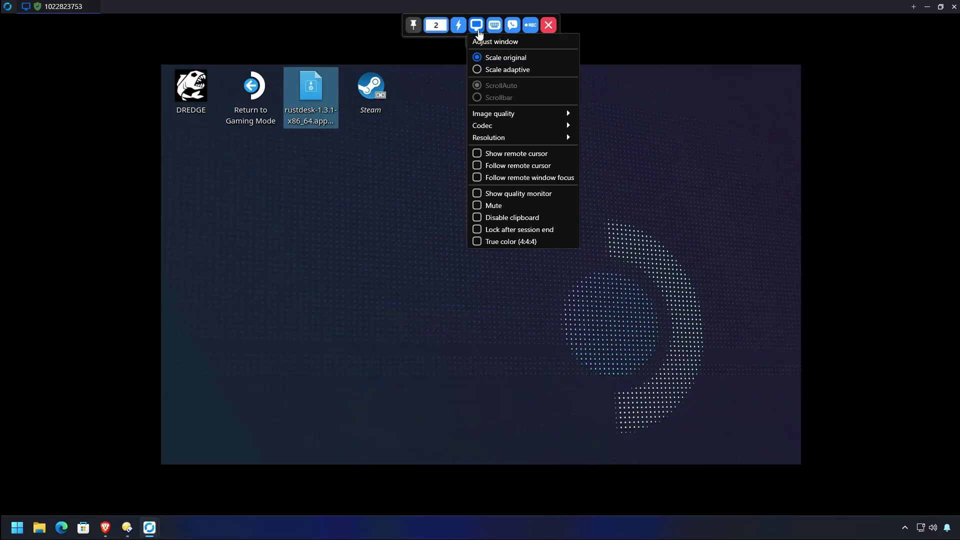
click(515, 71)
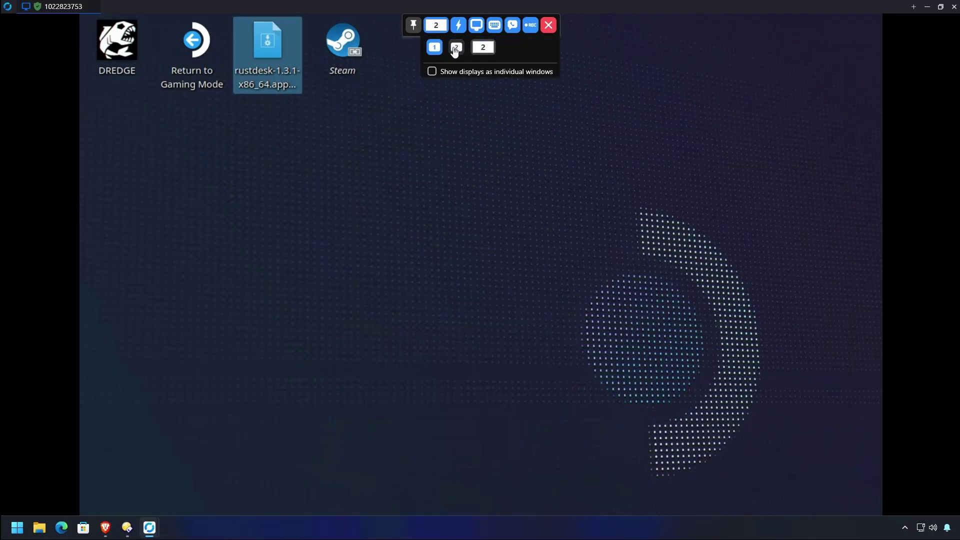
click(449, 44)
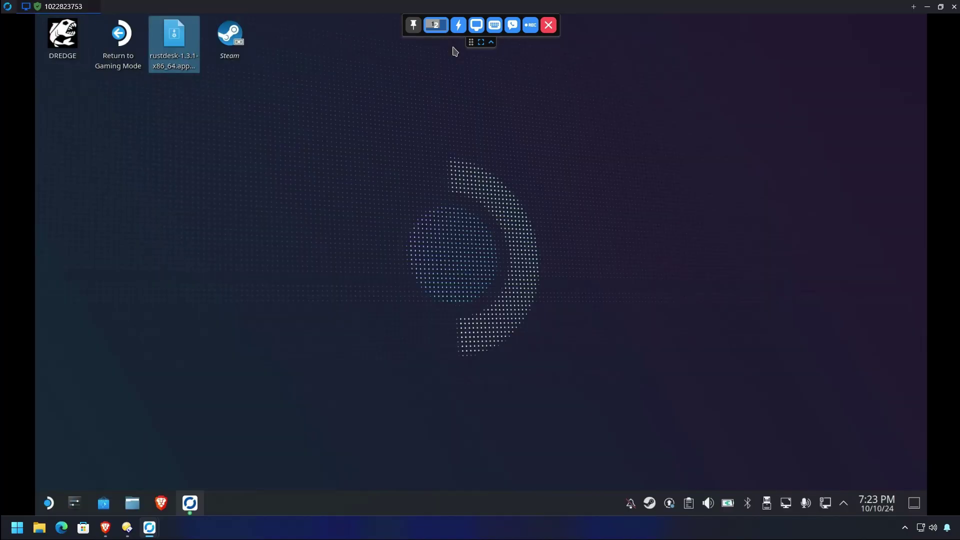
click(510, 189)
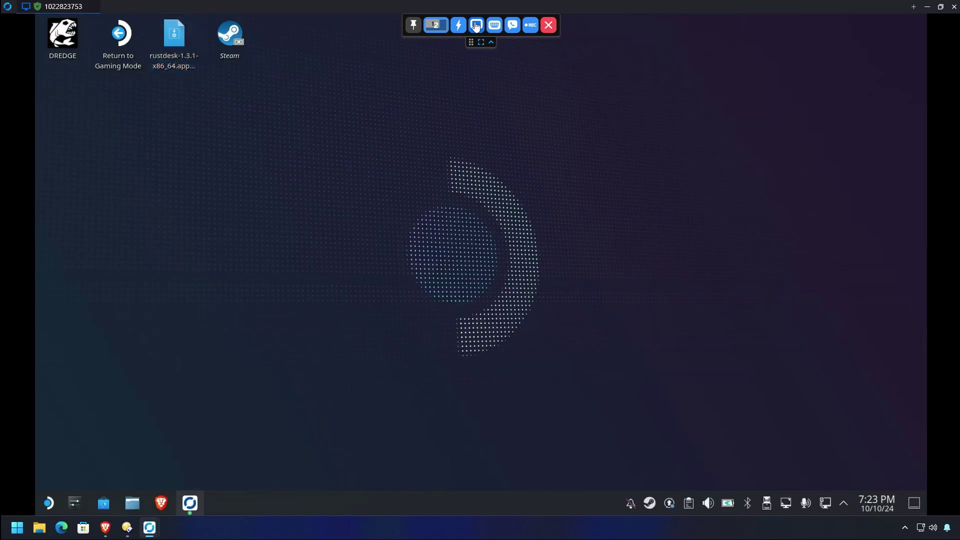
Make the session fullscreen, browse the Deck's launcher, then end the remote session
mouse_move(475, 27)
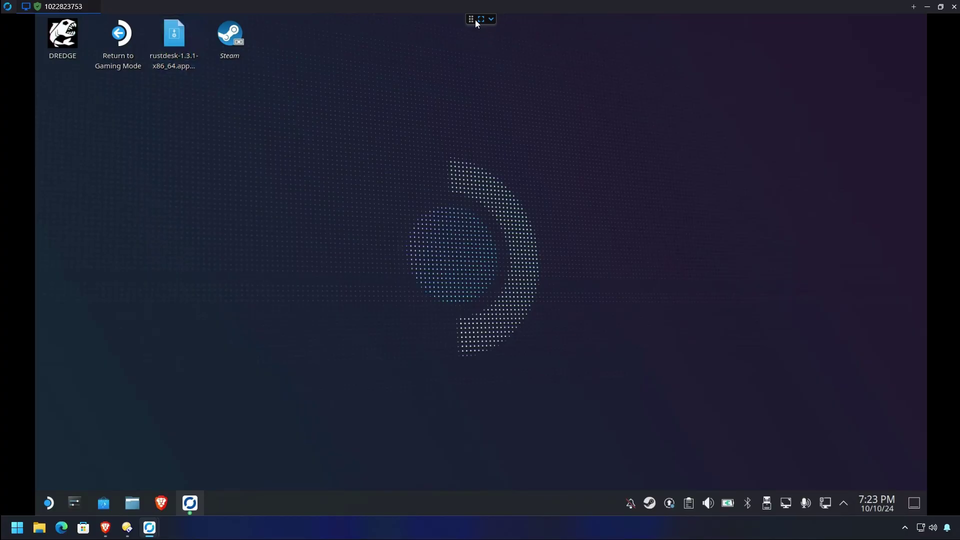
click(475, 20)
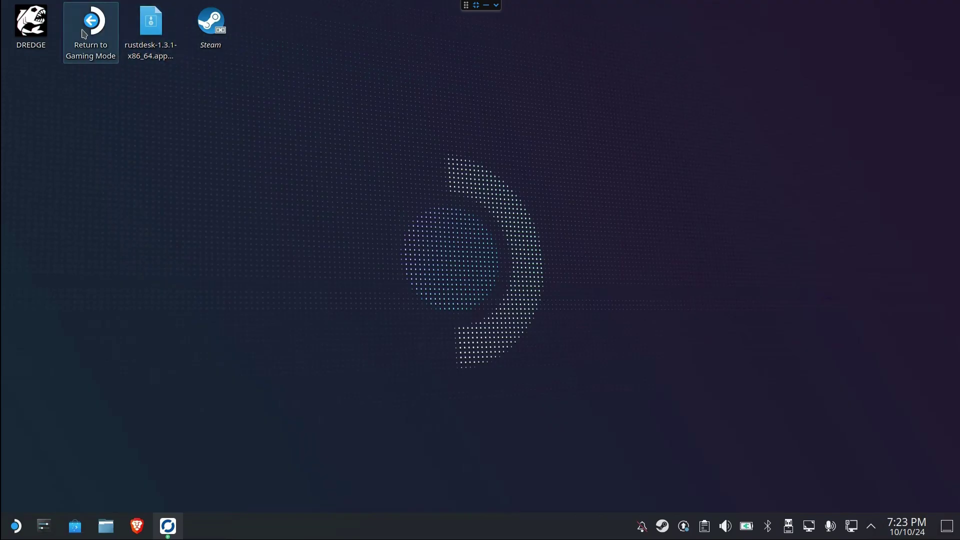
click(17, 526)
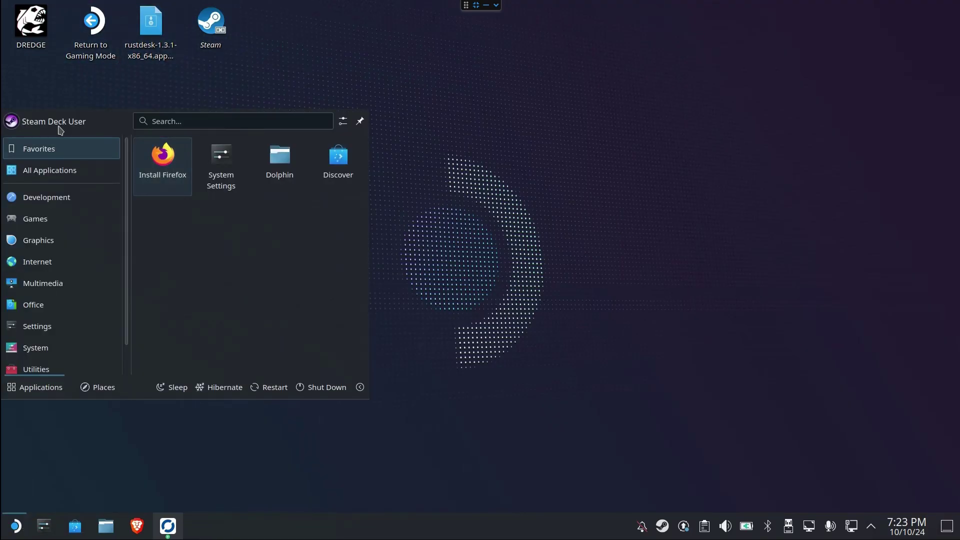
click(621, 138)
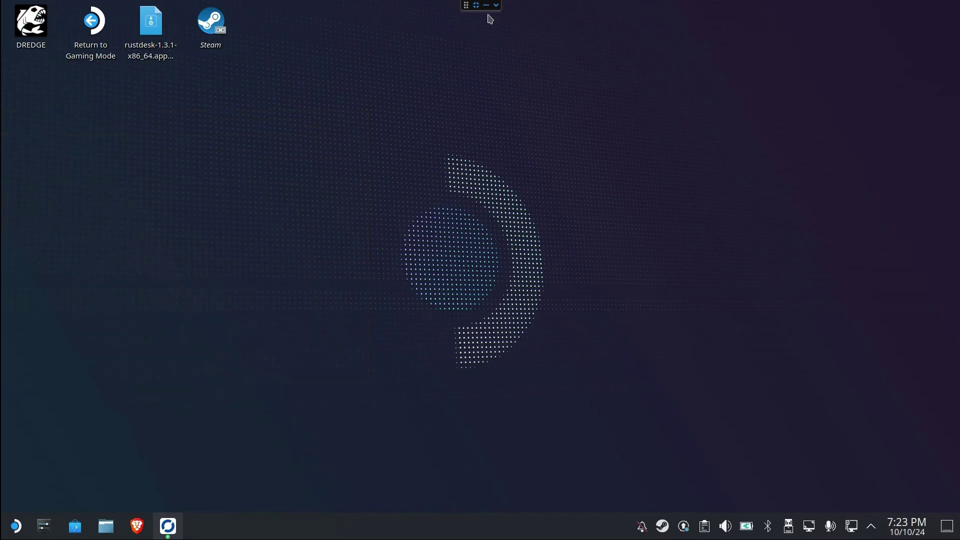
click(496, 5)
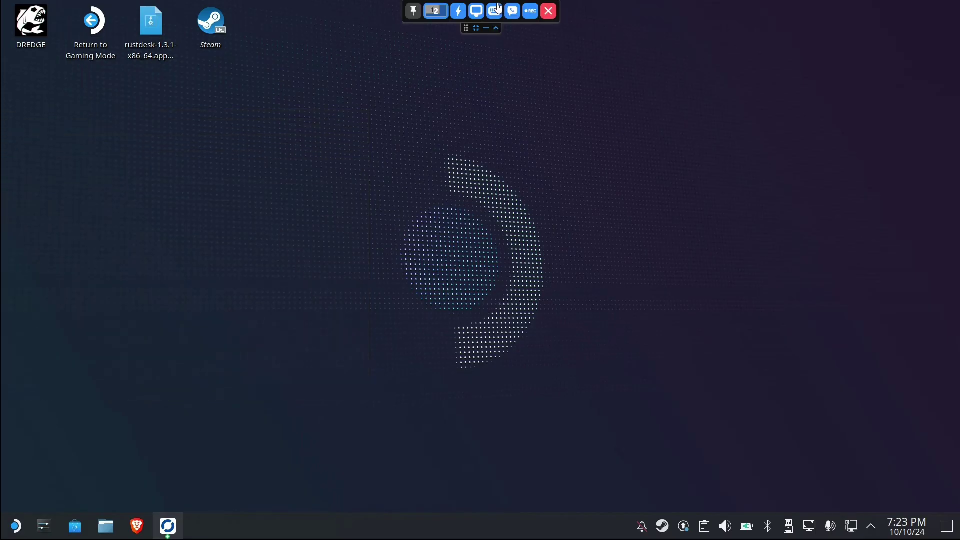
click(548, 10)
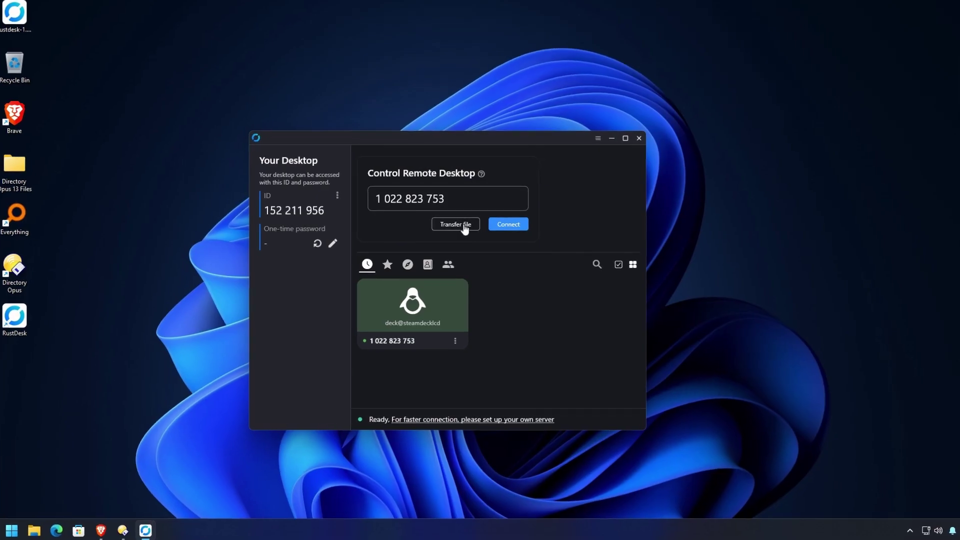
Send Photos from Desktop > Directory Opus 13 Files to the Deck's Downloads folder
click(463, 224)
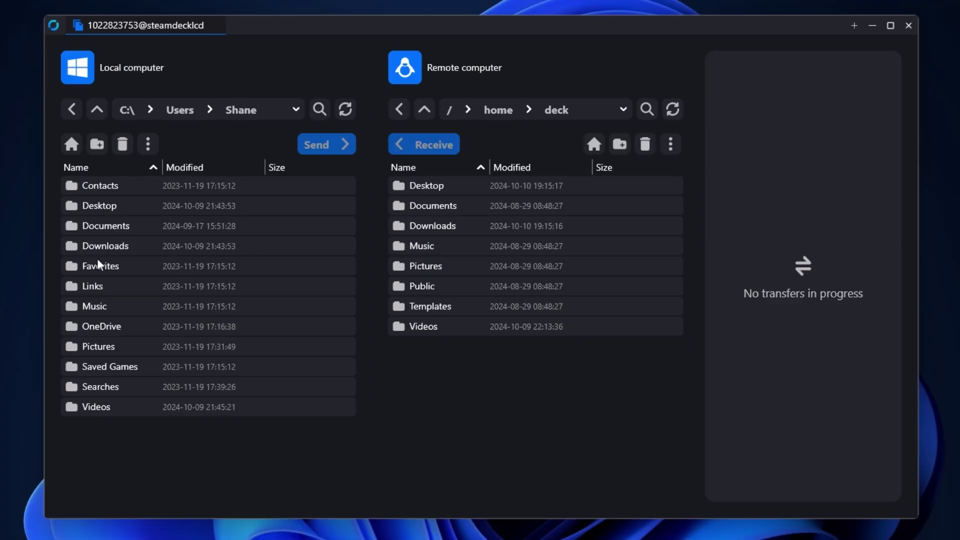
double_click(104, 207)
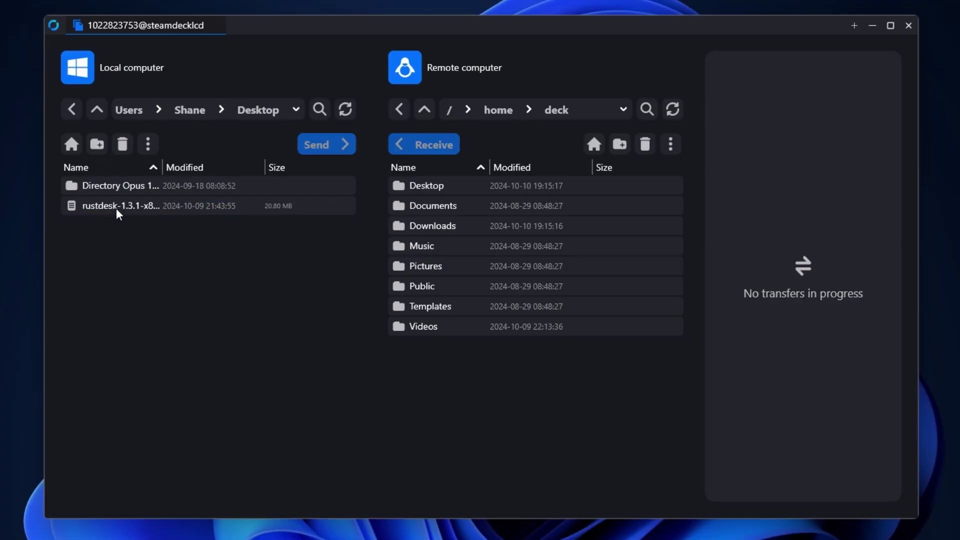
double_click(123, 189)
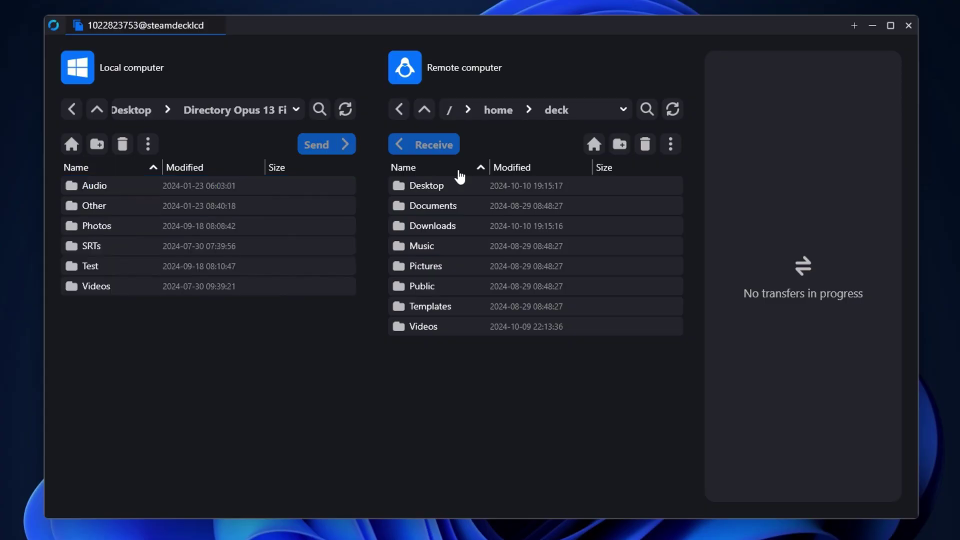
double_click(435, 225)
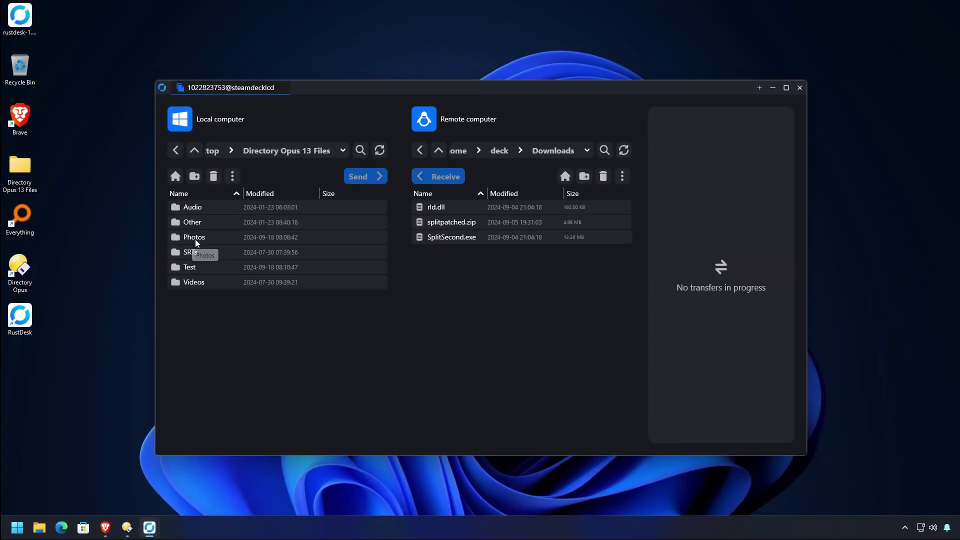
click(119, 229)
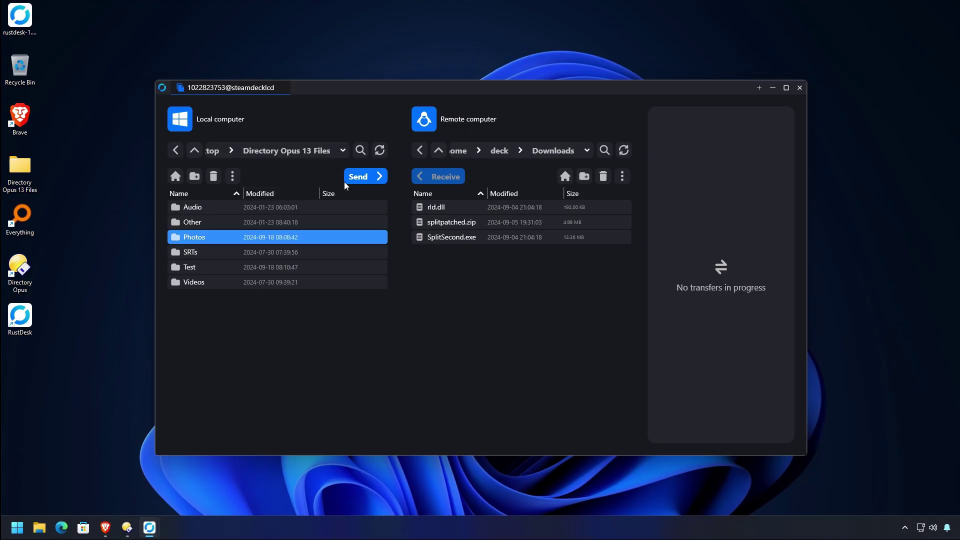
click(358, 178)
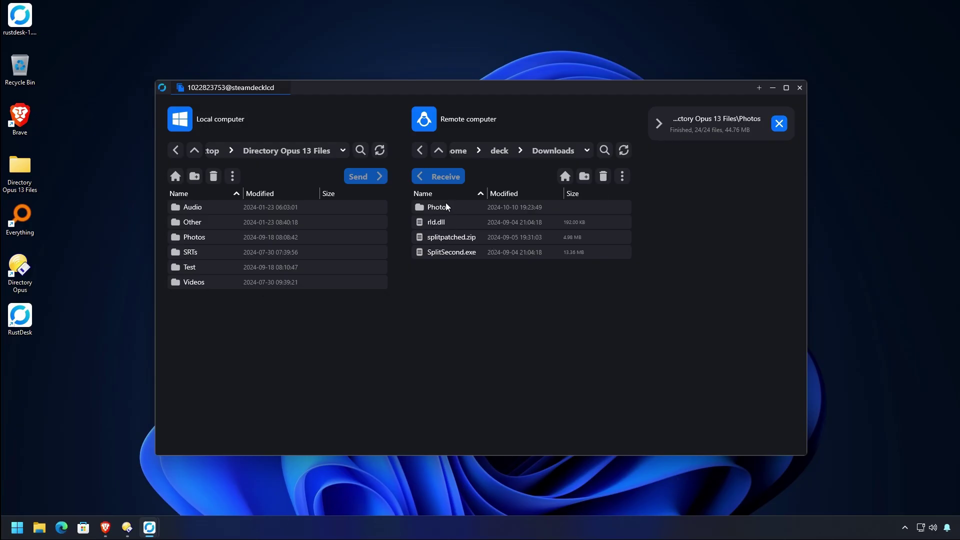
Check the Photos folder on the Deck, clear the finished job, and close the transfer window
double_click(447, 207)
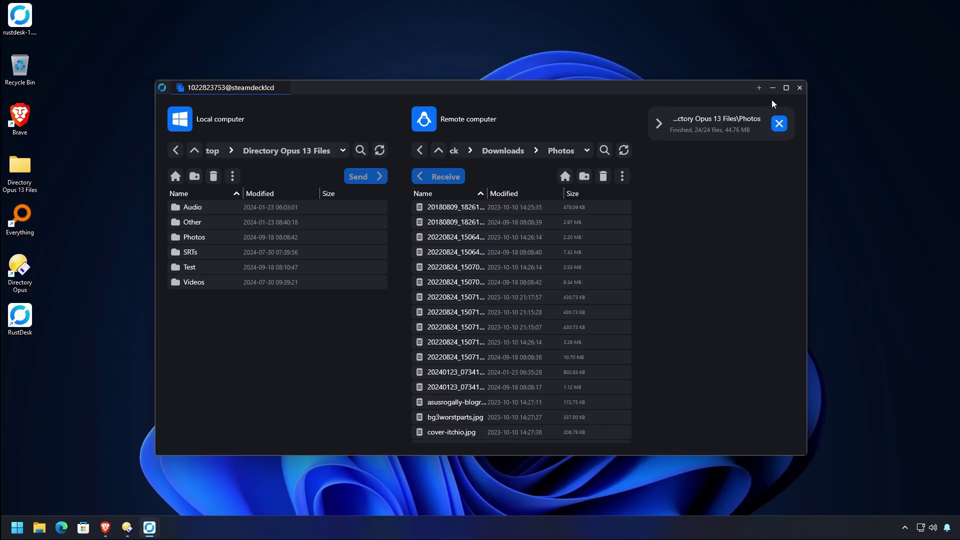
click(778, 123)
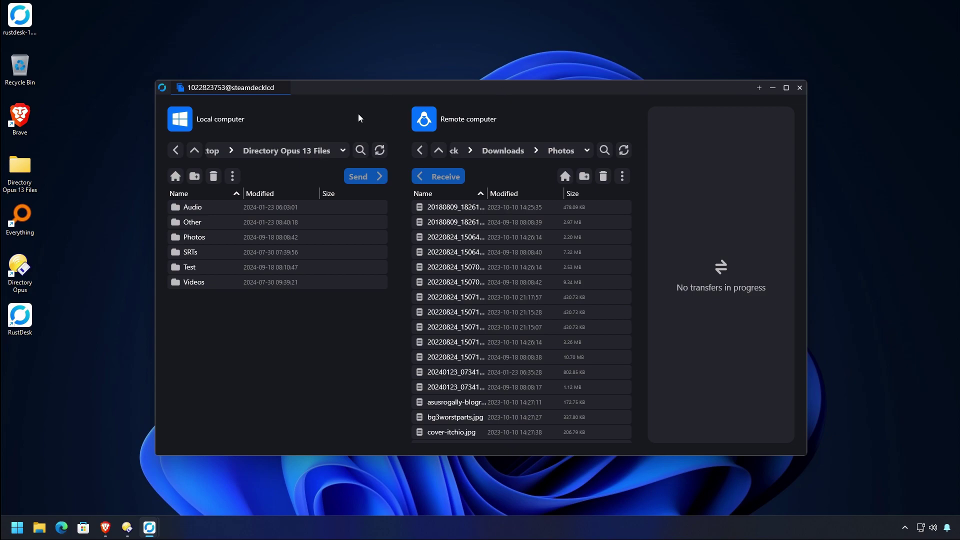
click(283, 88)
Connect from the Deck to the PC, minimize its RustDesk window, check Start, then disconnect
click(456, 342)
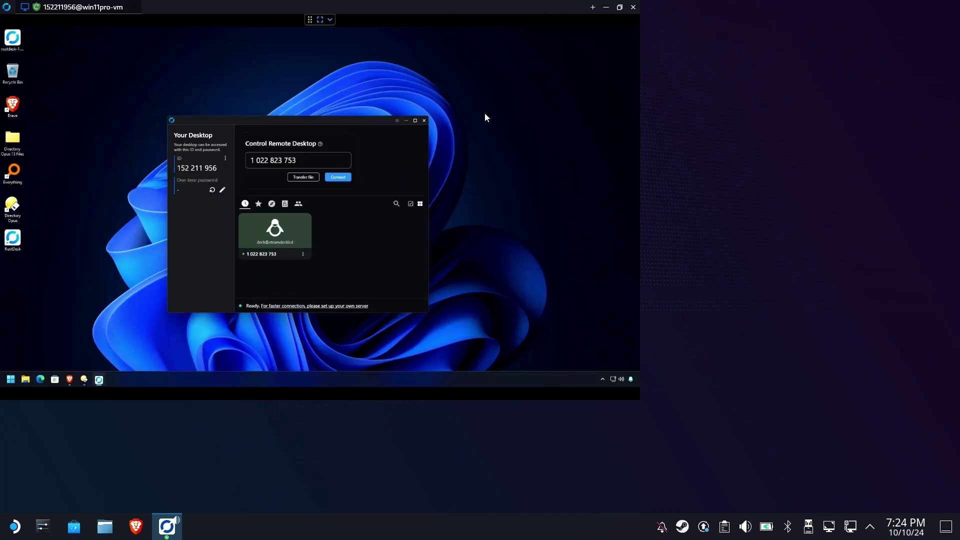
click(405, 121)
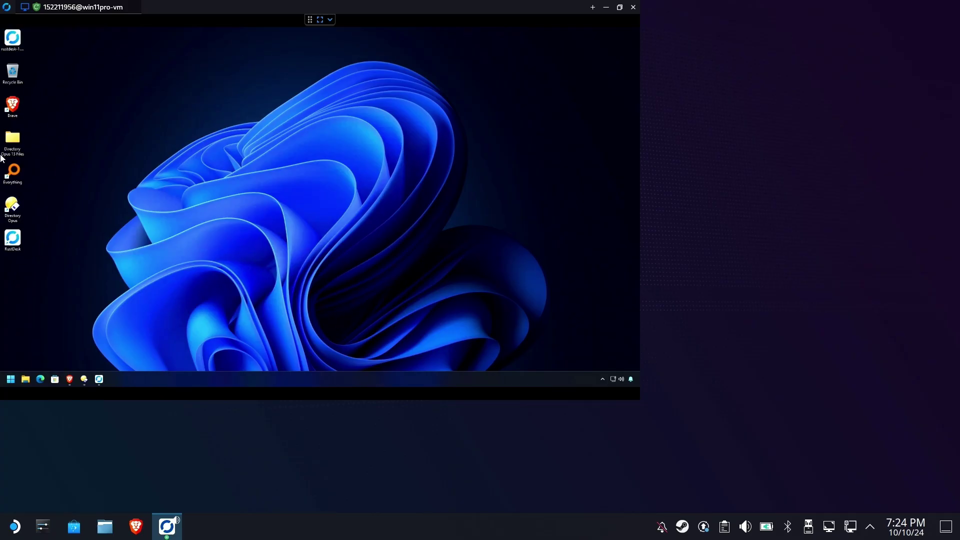
click(14, 379)
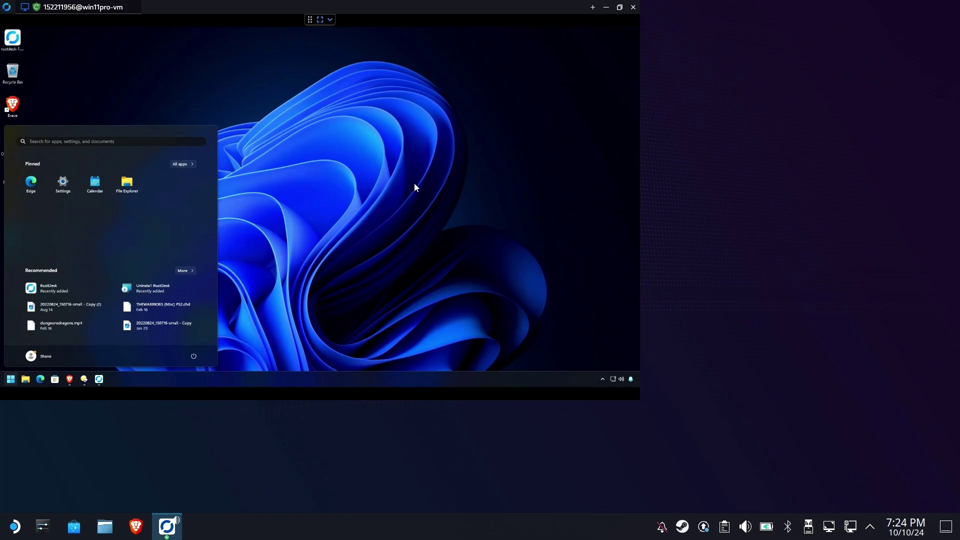
click(381, 155)
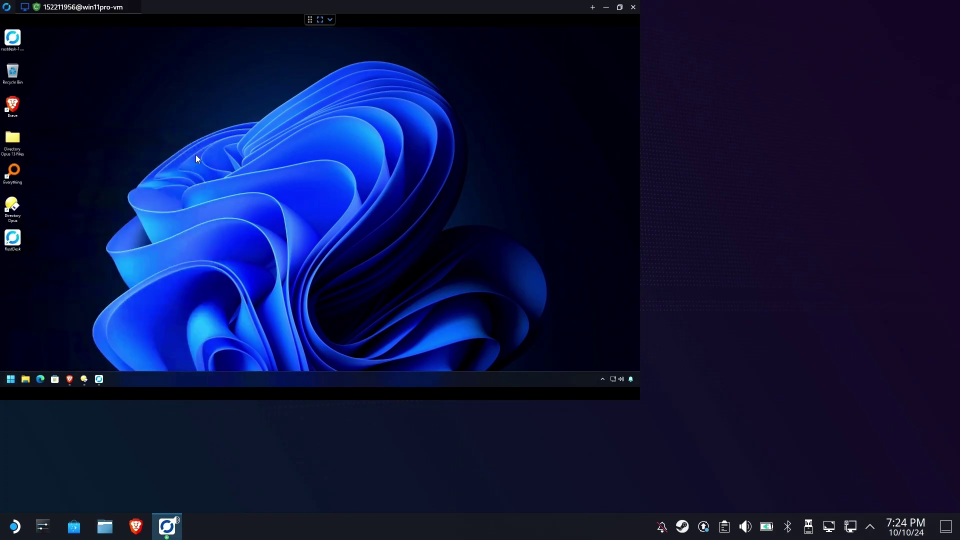
click(330, 19)
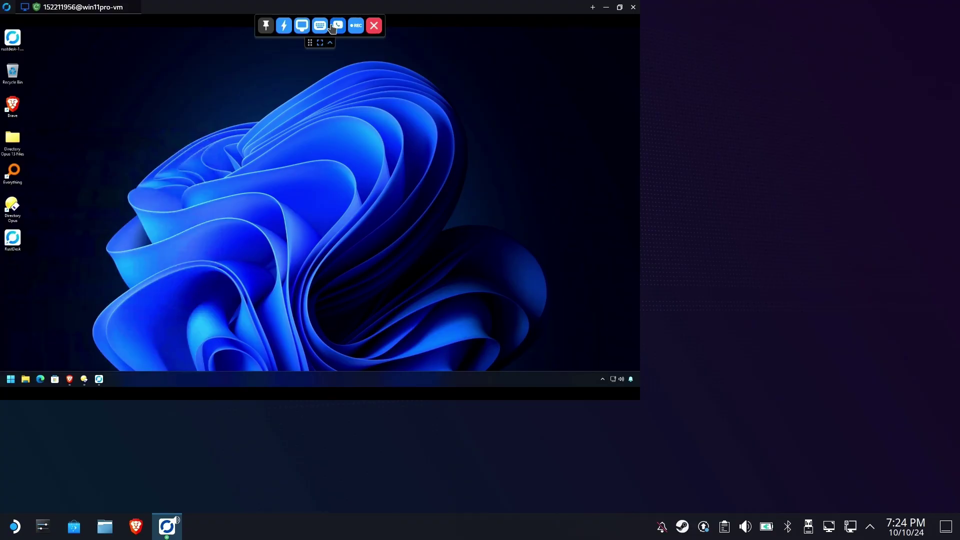
click(374, 25)
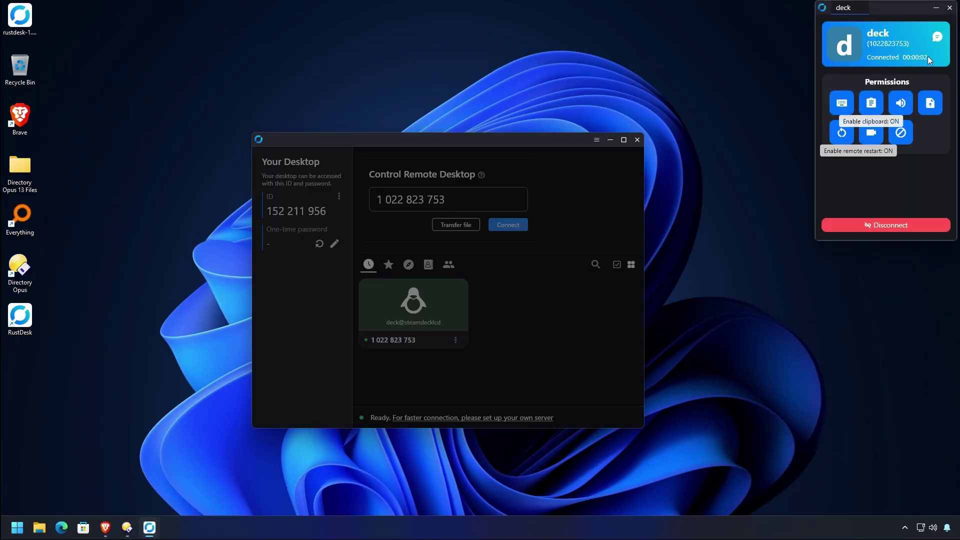
Minimize the Deck connection panel and RustDesk main window, then open and close Start
click(936, 8)
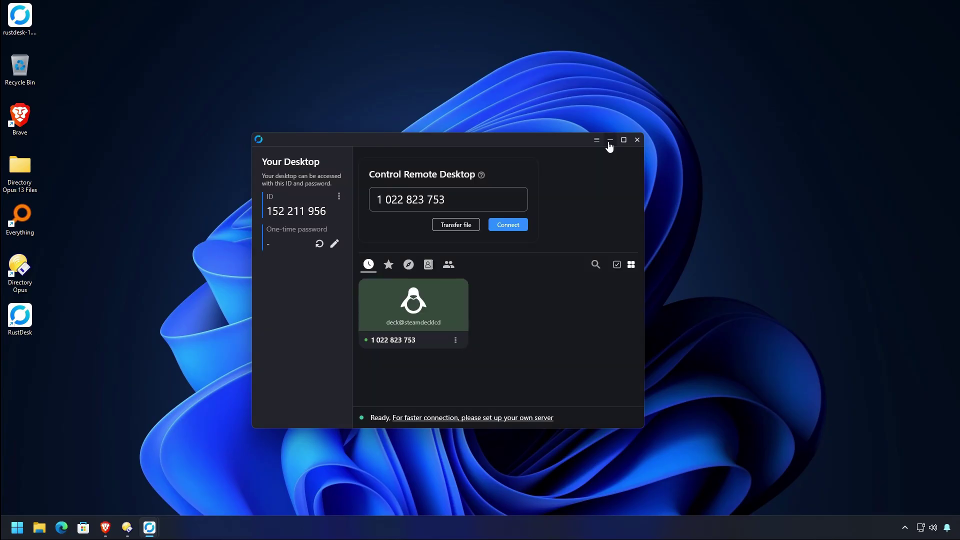
click(610, 141)
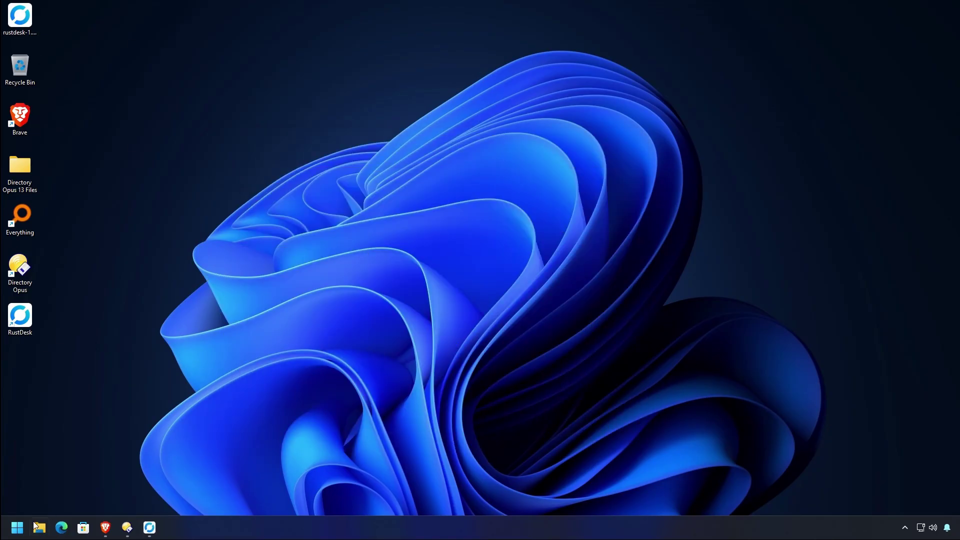
click(17, 526)
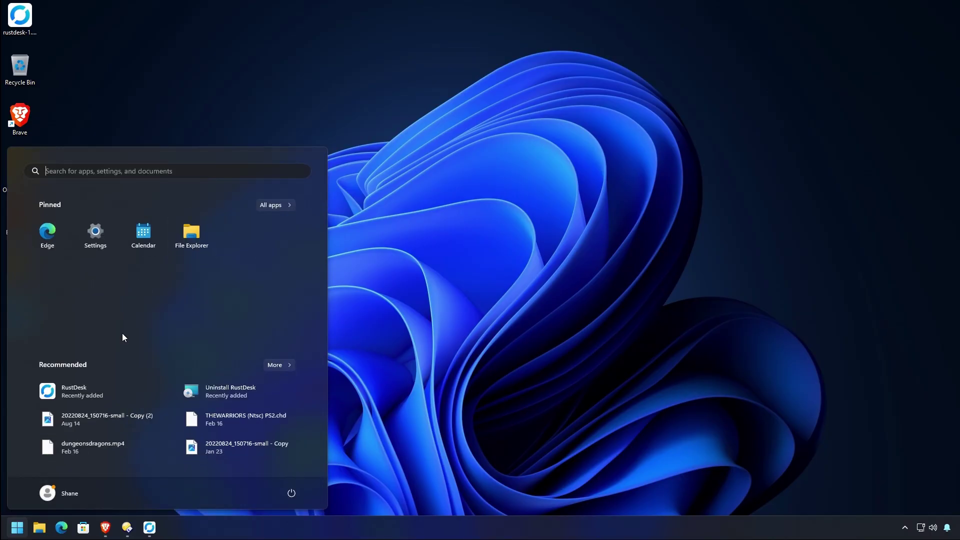
click(572, 189)
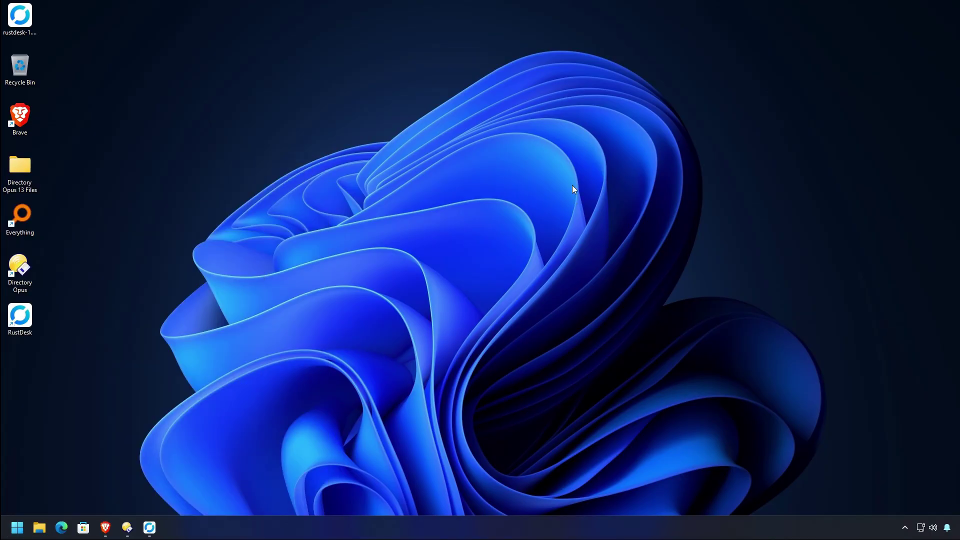